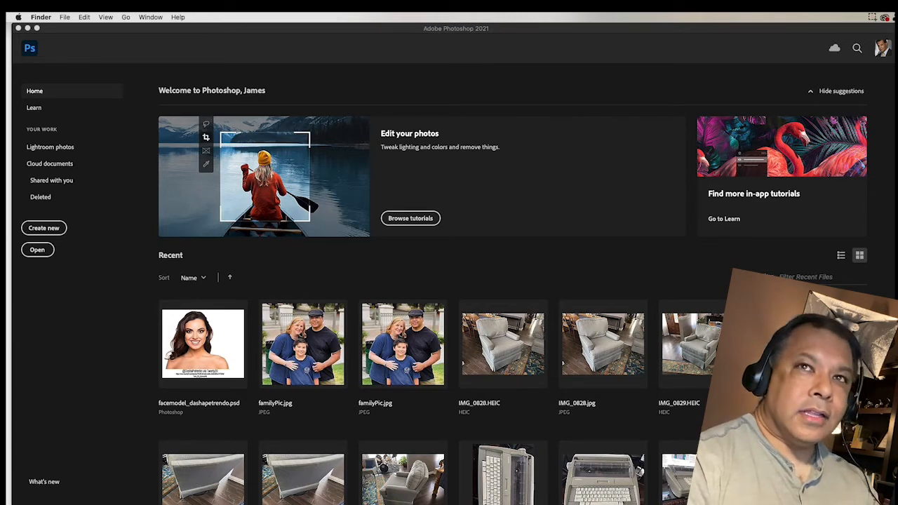
From Finder's Ep15_5 folder, open red-yellow.psd with Adobe Photoshop 2021.
left_click_drag(897, 148, 300, 127)
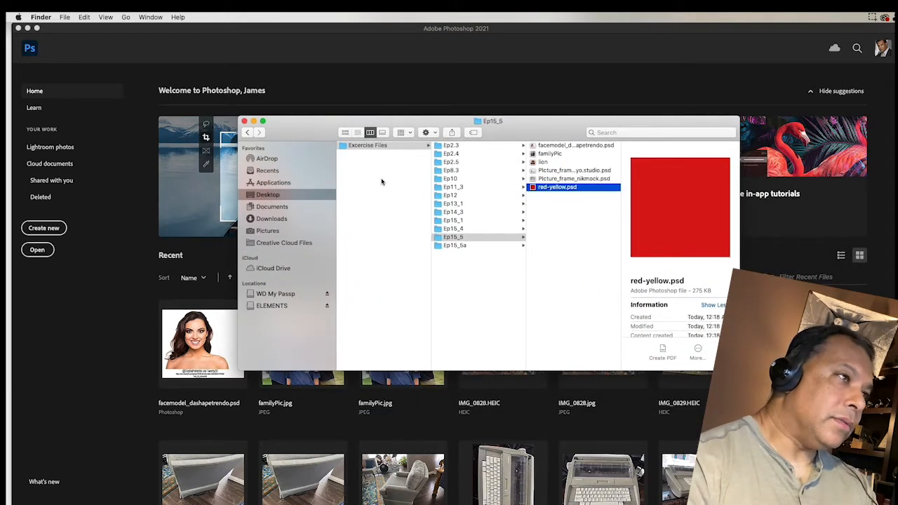
left_click(453, 238)
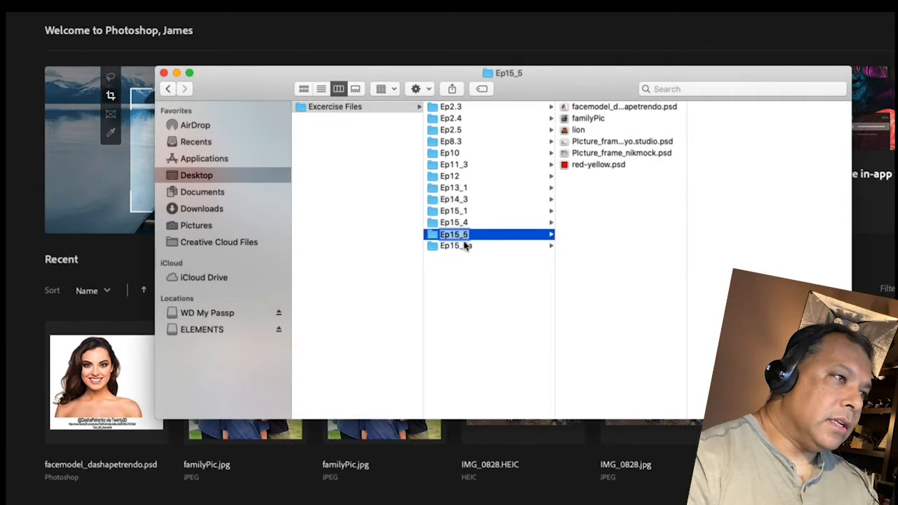
left_click(581, 168)
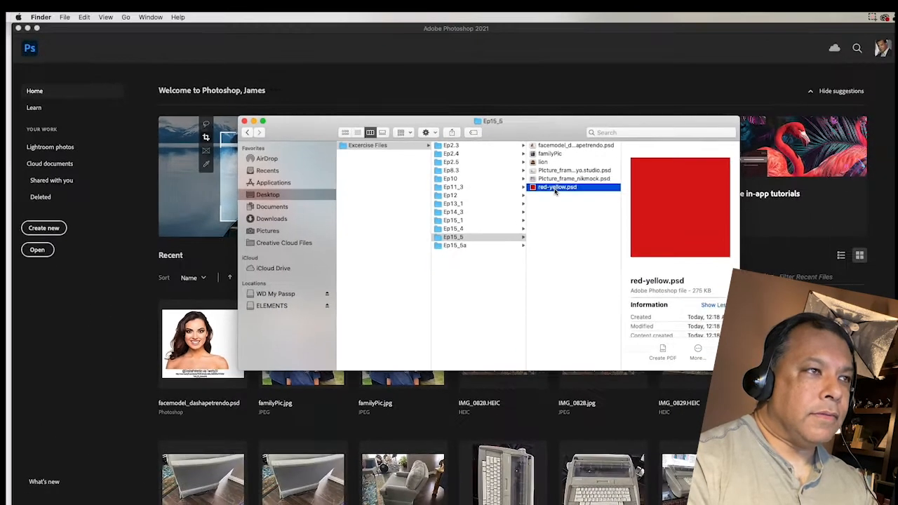
right_click(548, 191)
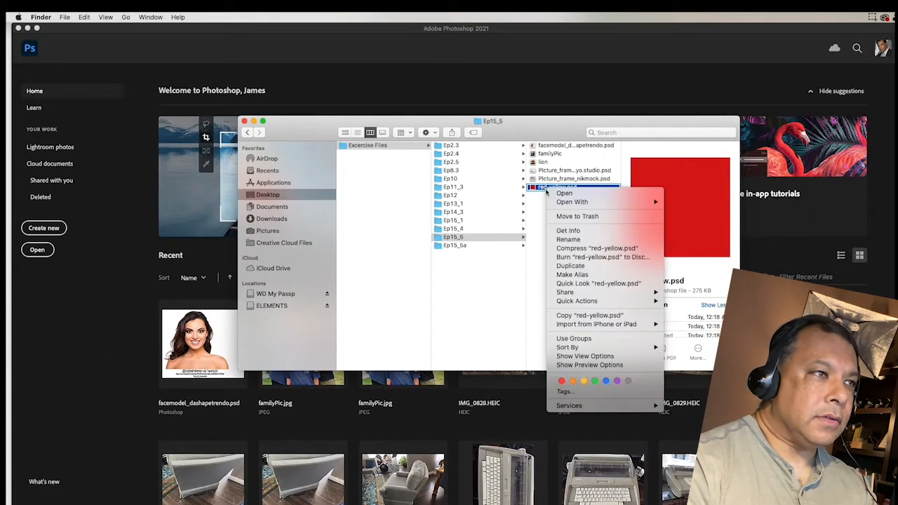
mouse_move(614, 204)
left_click(713, 201)
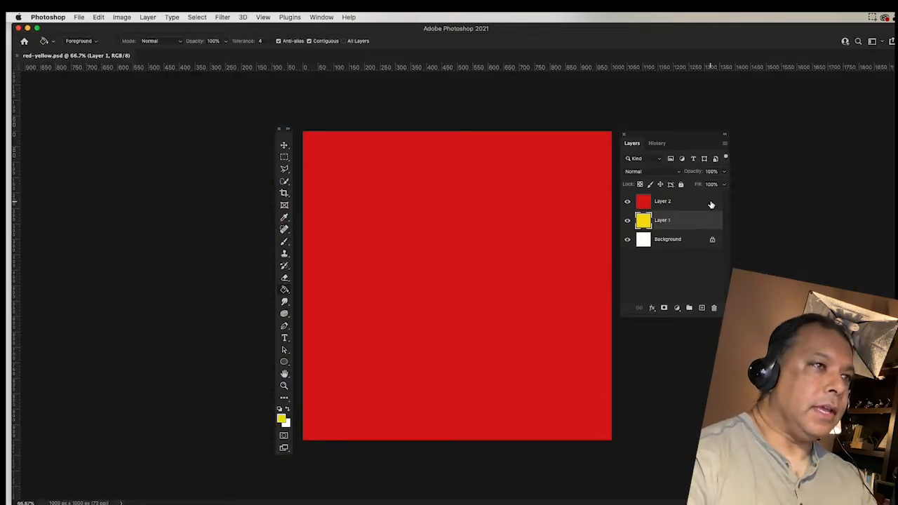
Select Layer 2 and hide and show it twice to see yellow Layer 1 beneath.
left_click(670, 202)
left_click(627, 201)
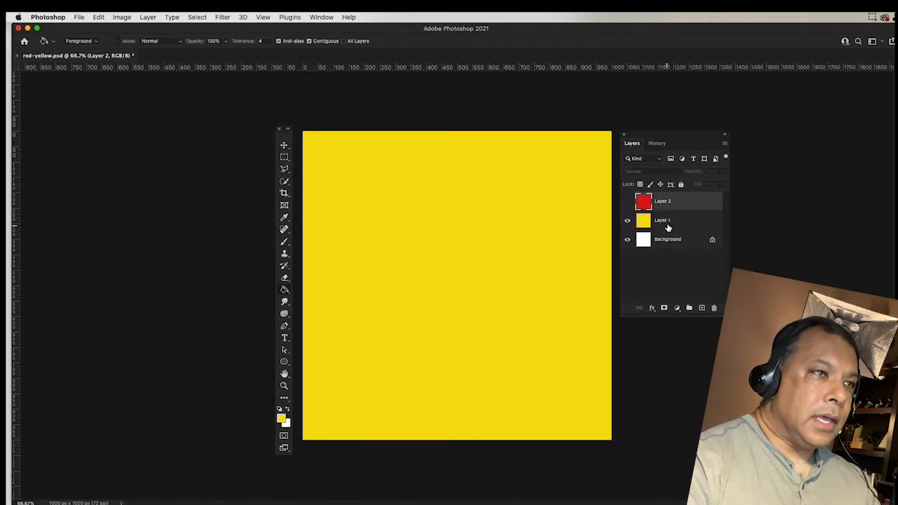
left_click(628, 202)
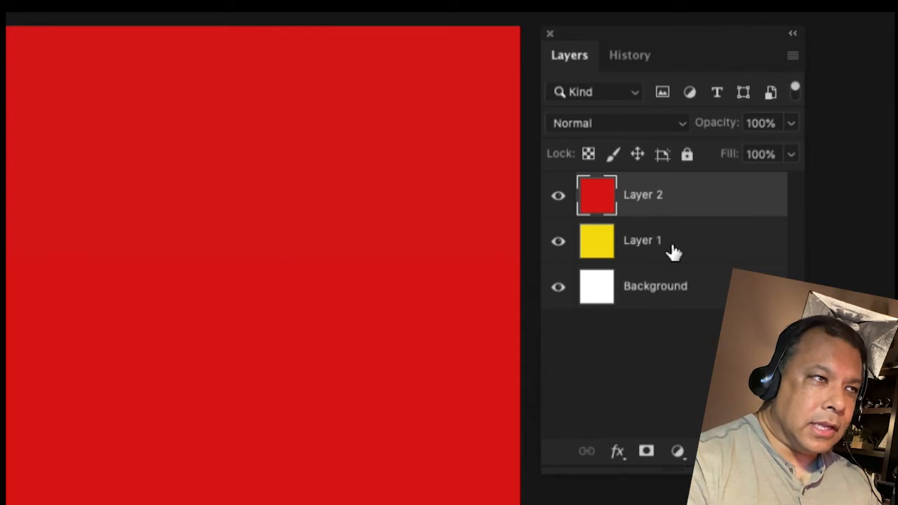
left_click(559, 200)
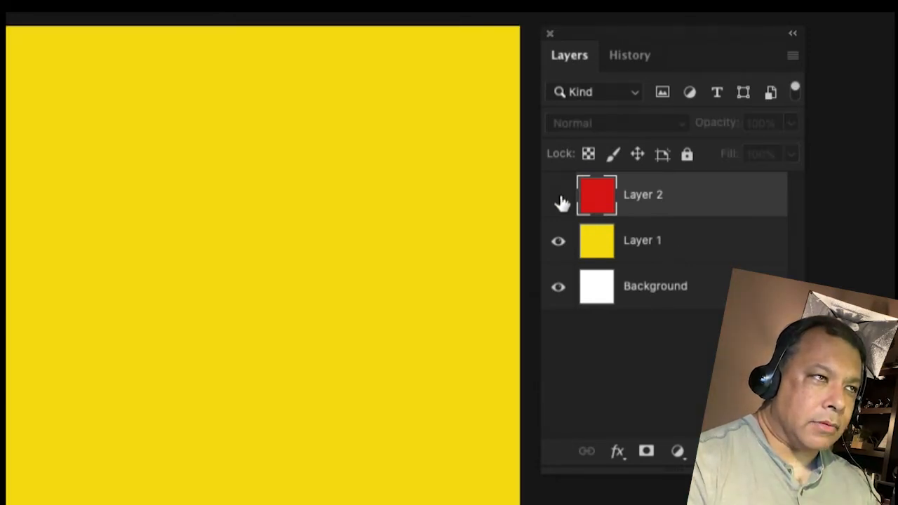
left_click(559, 200)
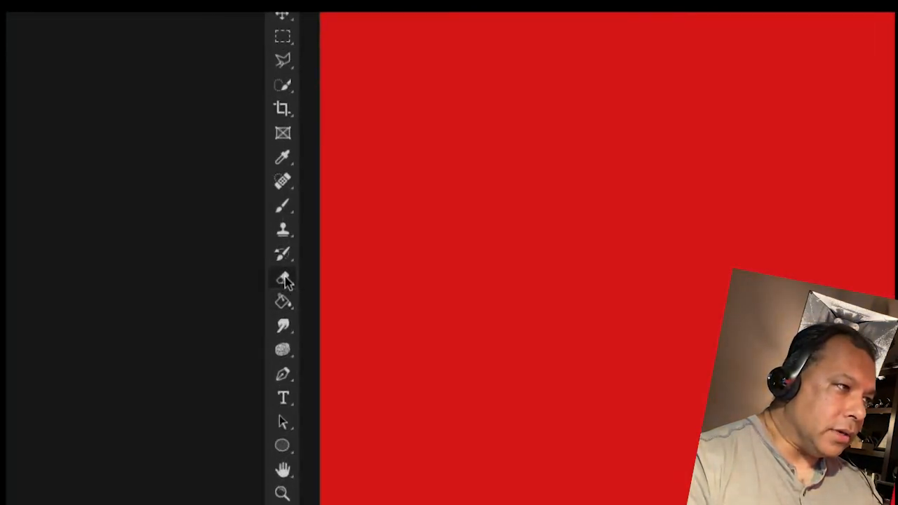
Erase soft spots and streaks through red Layer 2 to reveal yellow.
left_click(285, 278)
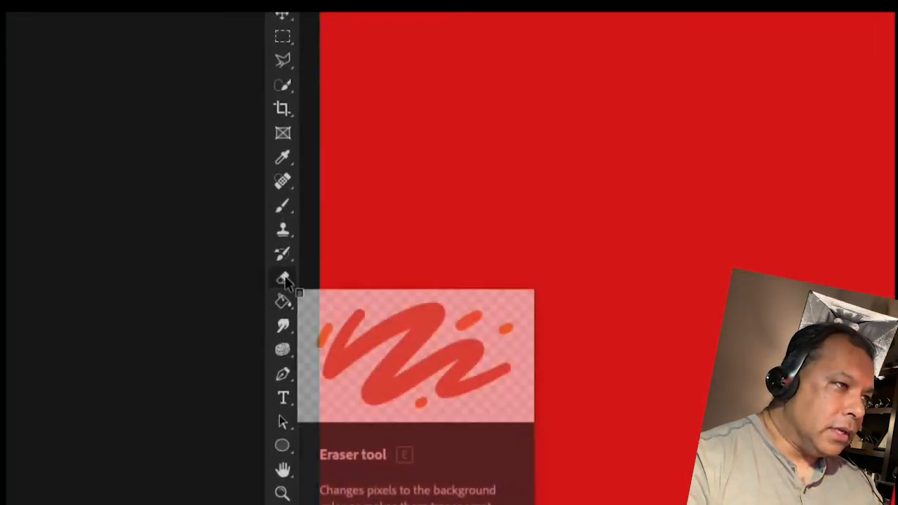
left_click(345, 167)
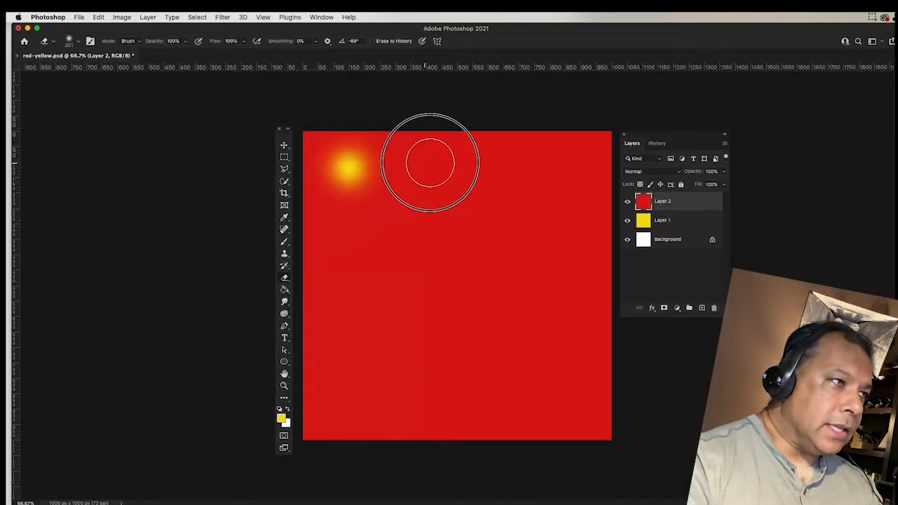
left_click(470, 170)
left_click(408, 236)
left_click(454, 291)
left_click_drag(455, 291, 401, 300)
left_click(405, 317)
left_click(534, 286)
left_click_drag(535, 241, 563, 158)
left_click(564, 301)
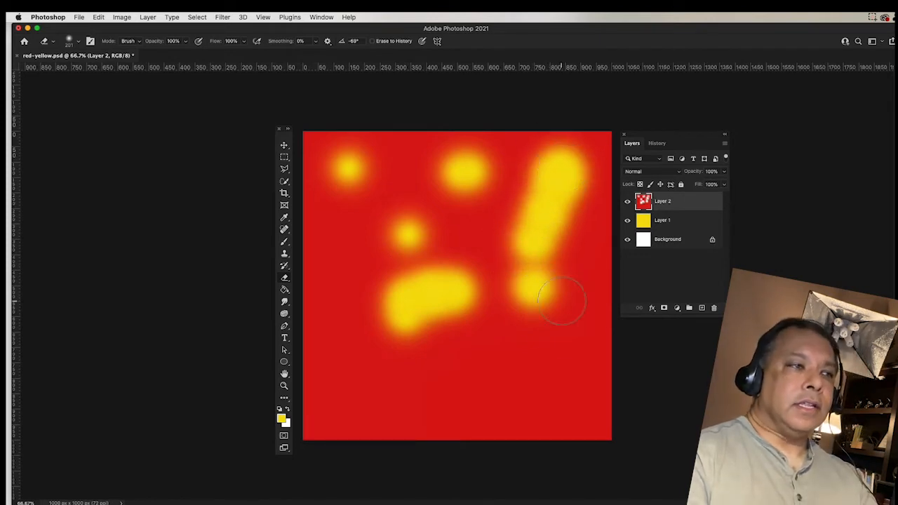
left_click(561, 360)
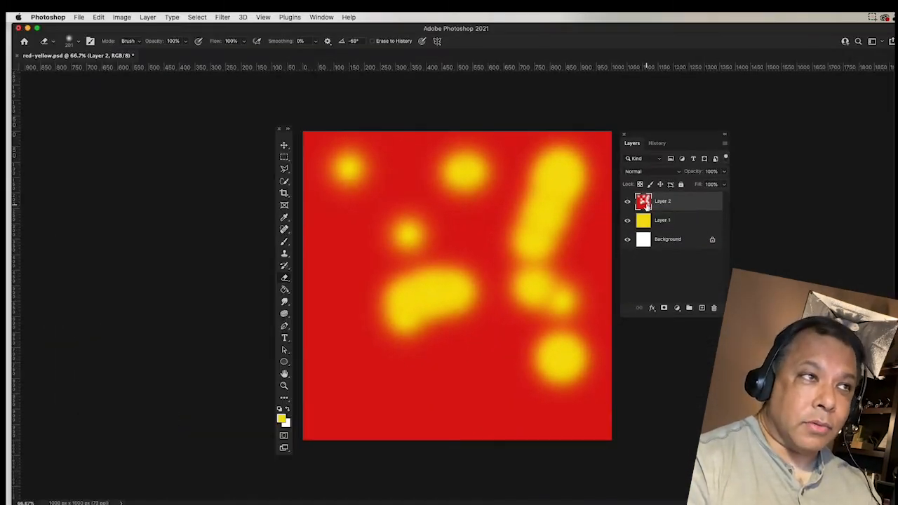
Revert the image to its original red-yellow.psd snapshot in History.
left_click(655, 144)
scroll(660, 175, "up", 5)
left_click(665, 161)
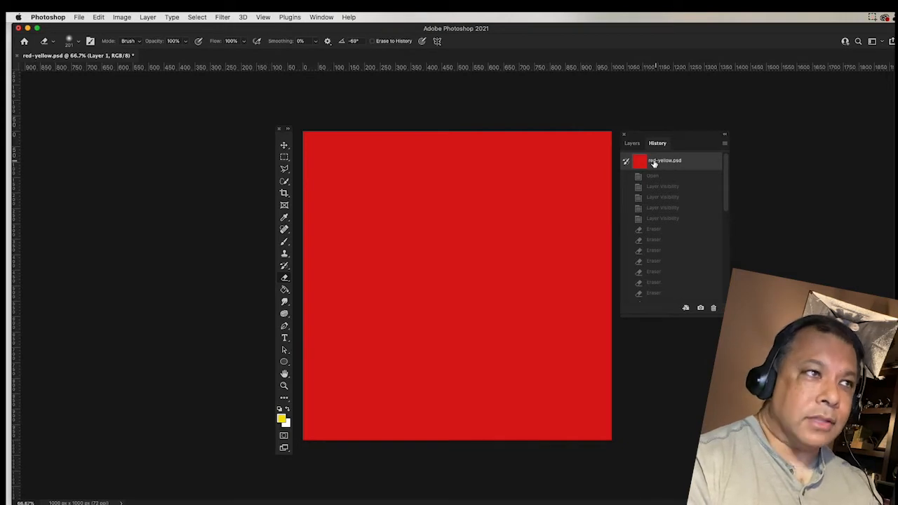
Show the Layers panel again and choose the Rectangular Marquee tool.
left_click(631, 144)
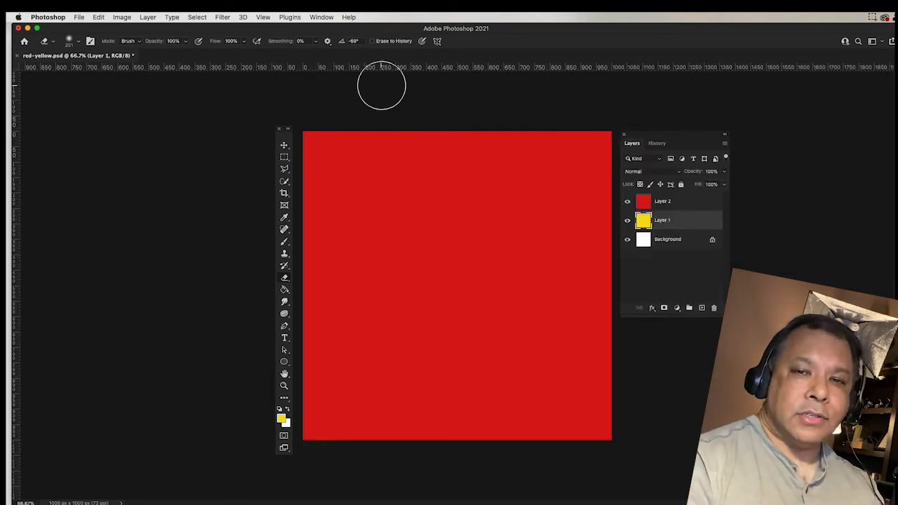
left_click(284, 156)
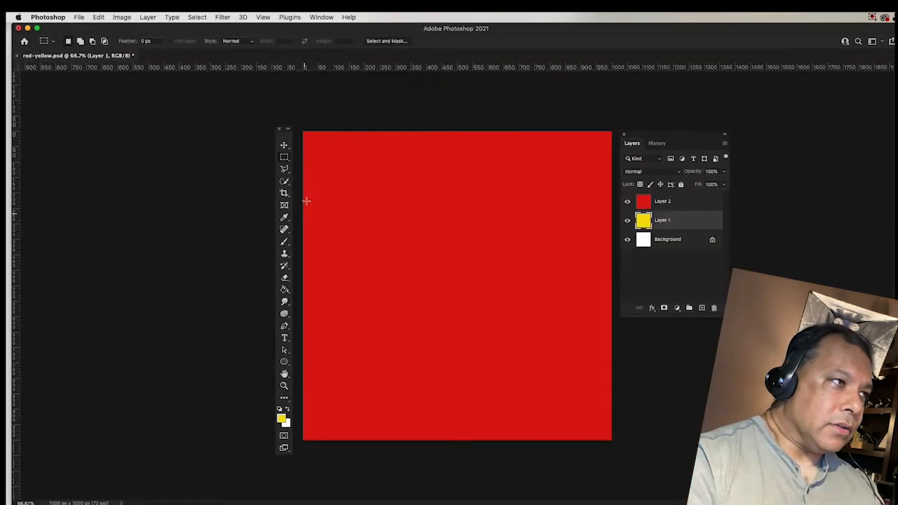
left_click(350, 152)
left_click_drag(350, 153, 573, 281)
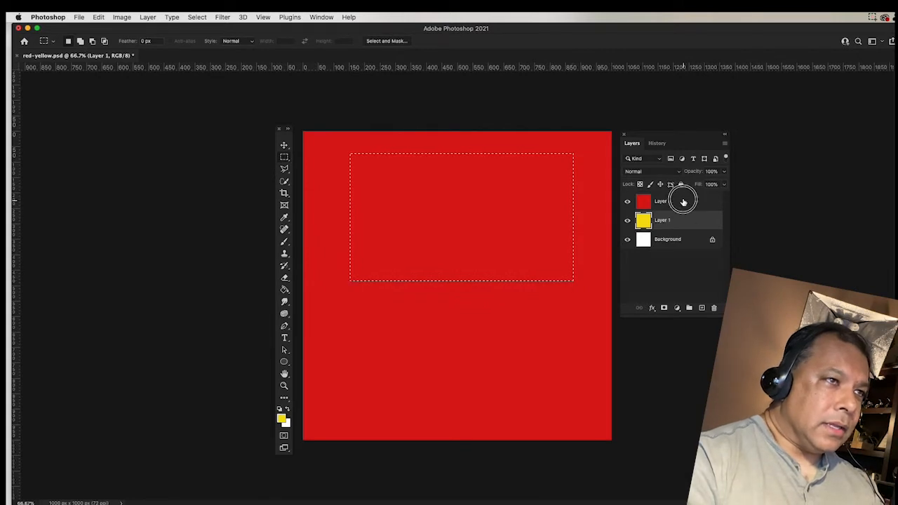
left_click(684, 202)
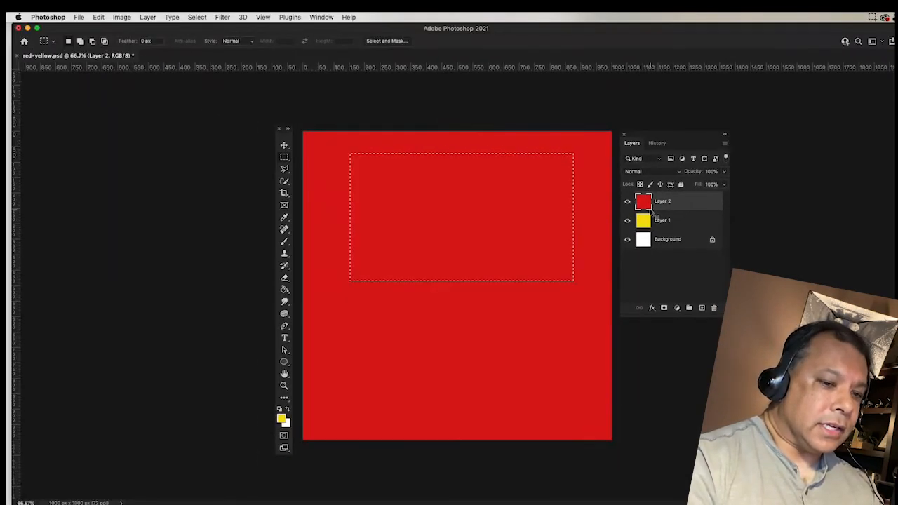
key("Delete")
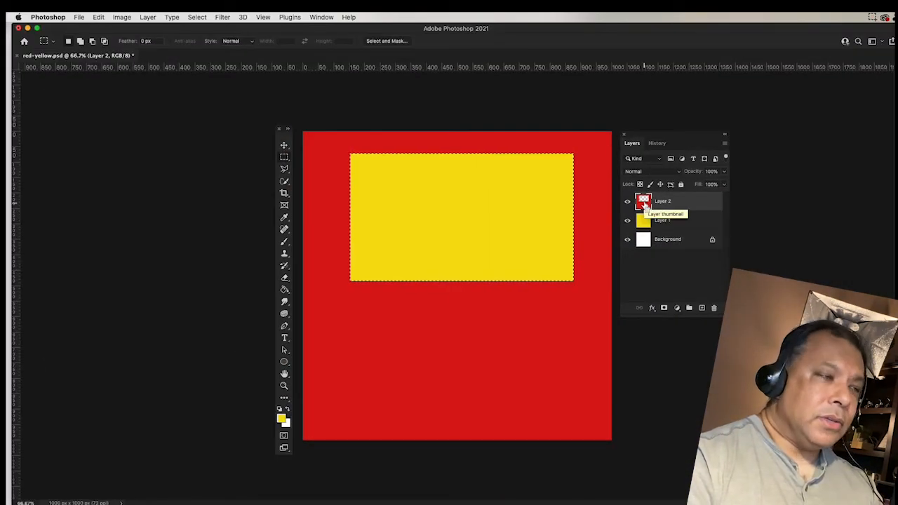
key("super+z")
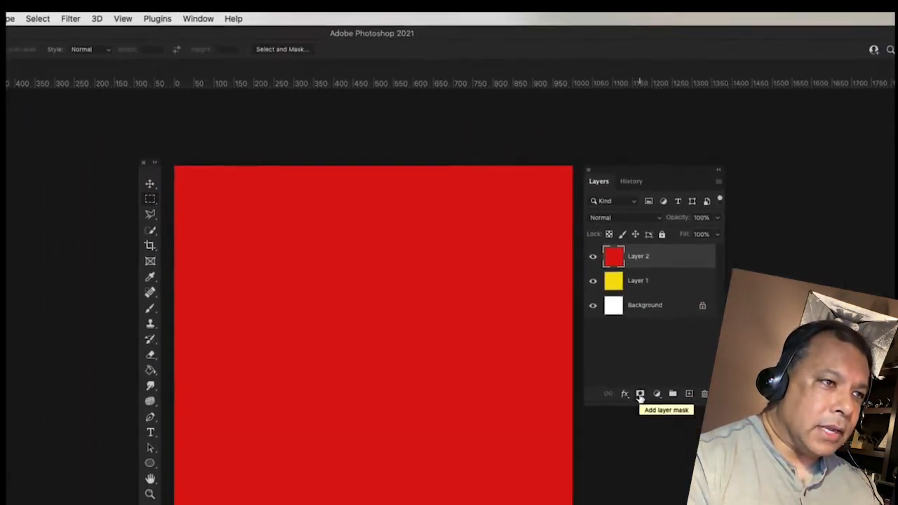
Add a white layer mask to Layer 2 and leave the mask thumbnail targeted.
left_click(640, 399)
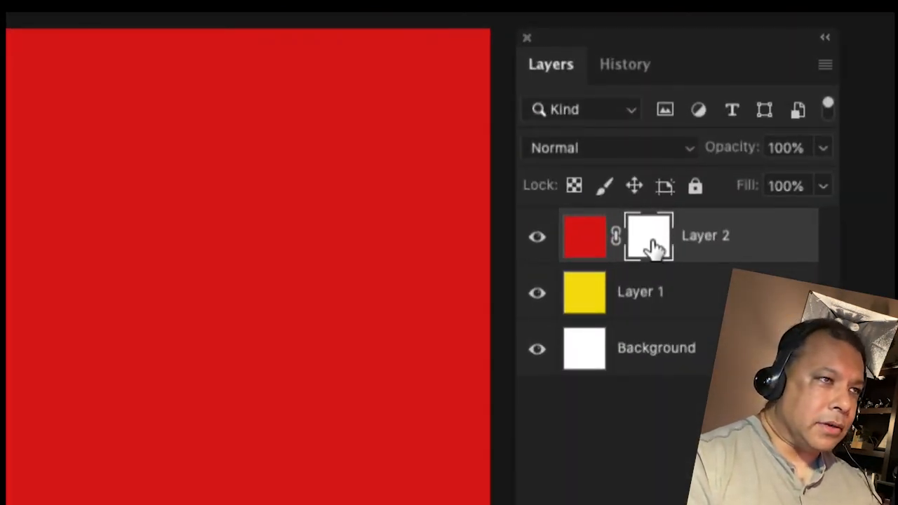
left_click(588, 245)
left_click(641, 241)
left_click(582, 247)
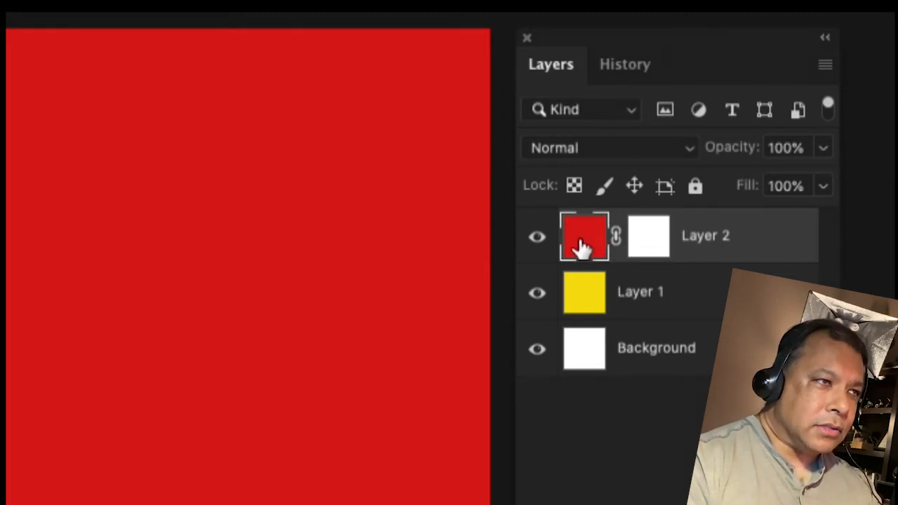
left_click(656, 241)
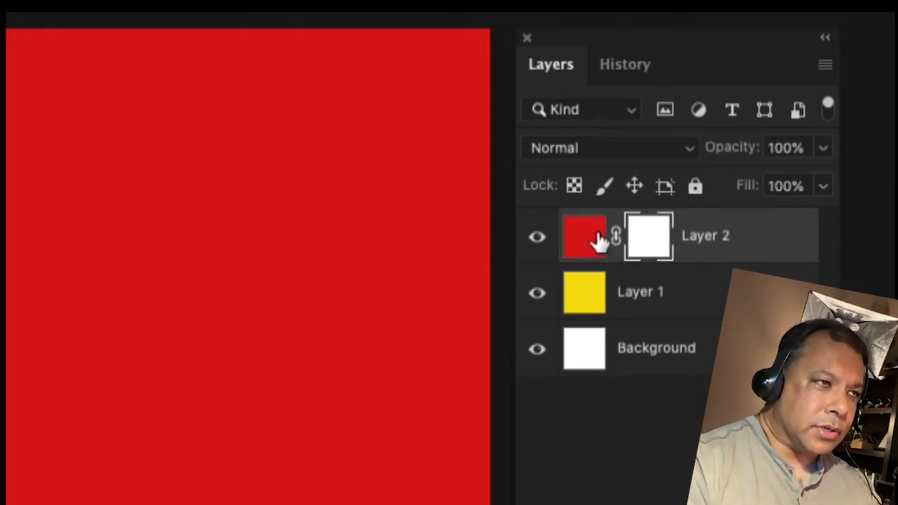
left_click(587, 243)
left_click(656, 242)
left_click(595, 242)
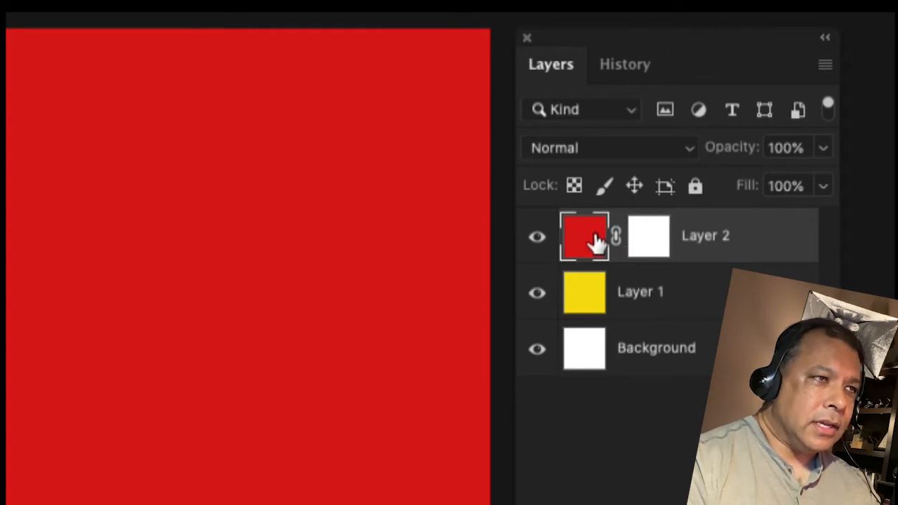
left_click(646, 243)
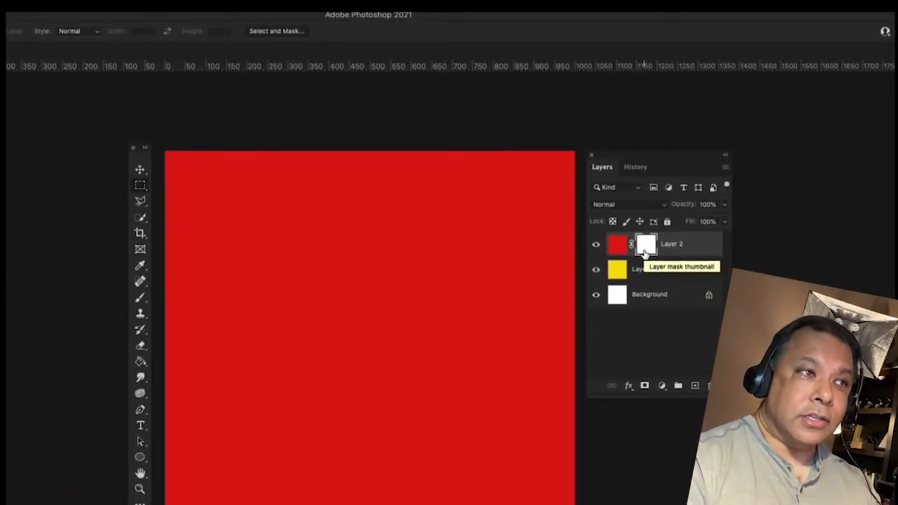
left_click(613, 250)
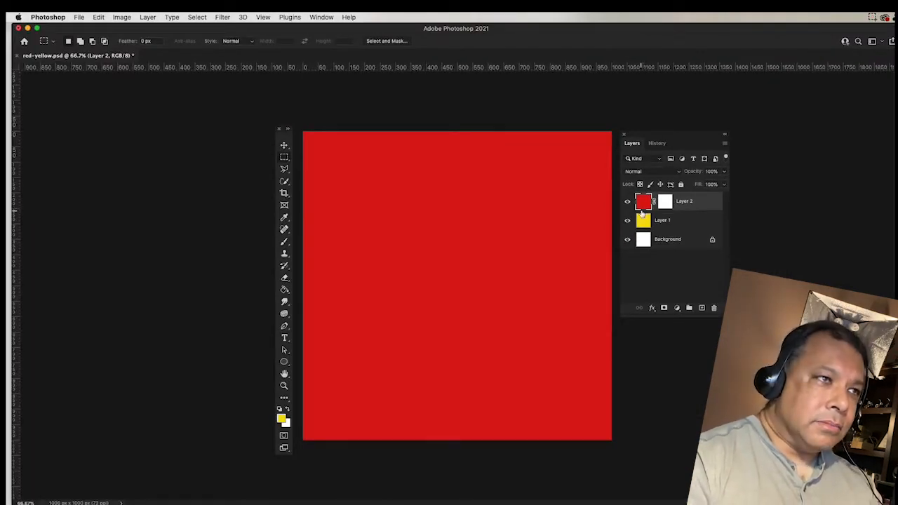
left_click(665, 203)
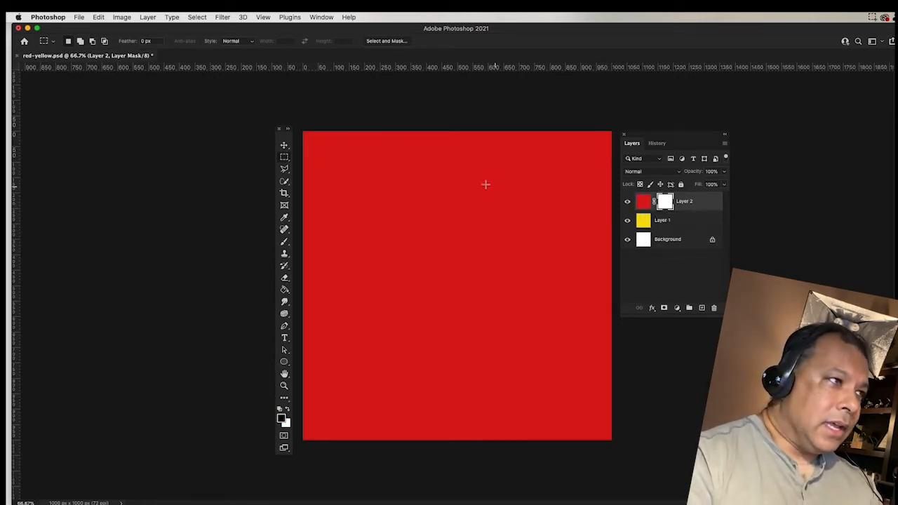
Select a rectangle across the upper canvas and fill it black on Layer 2's mask.
left_click_drag(313, 146, 390, 201)
left_click(284, 158)
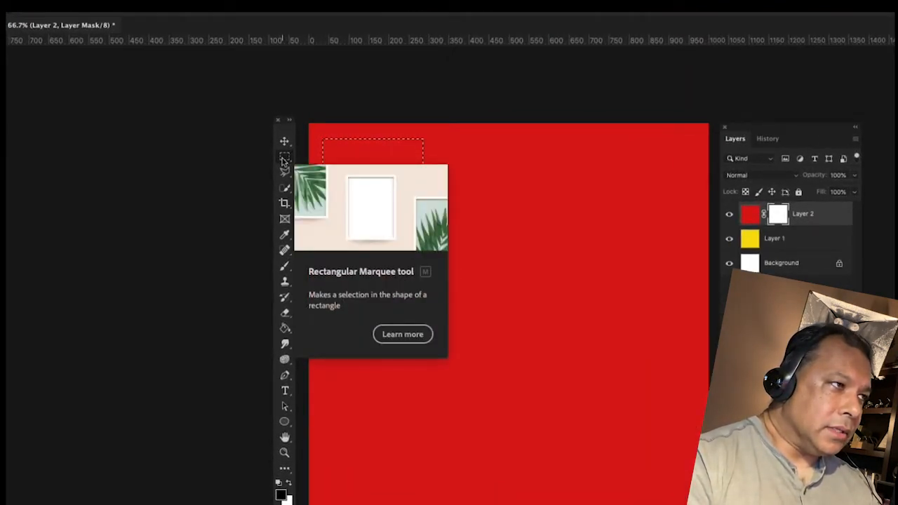
left_click(483, 142)
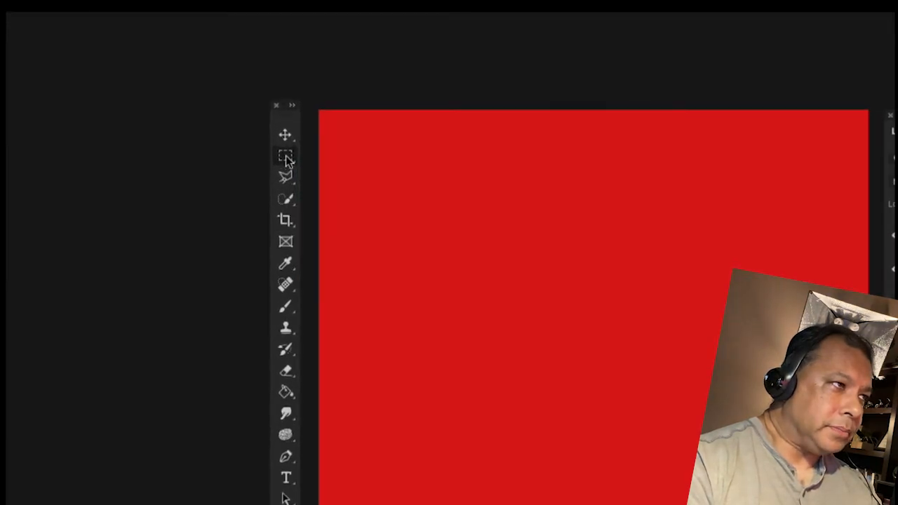
left_click_drag(362, 141, 818, 359)
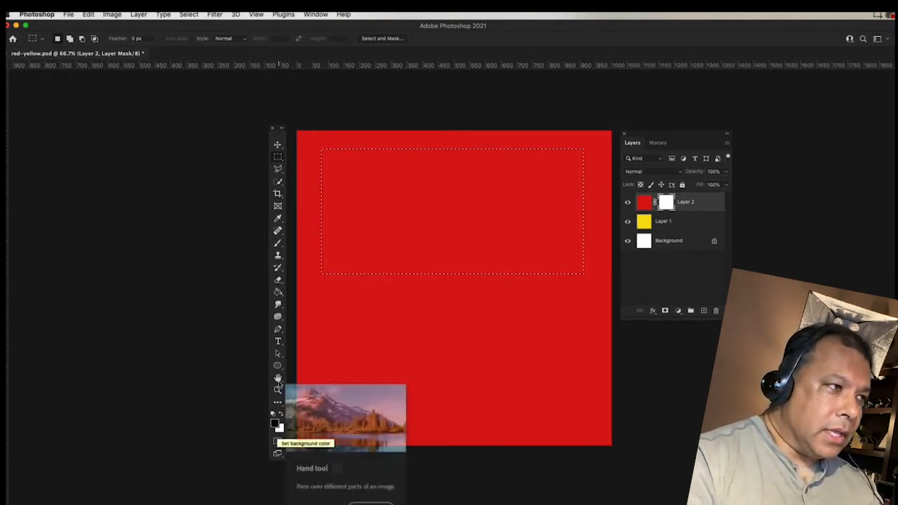
left_click(278, 293)
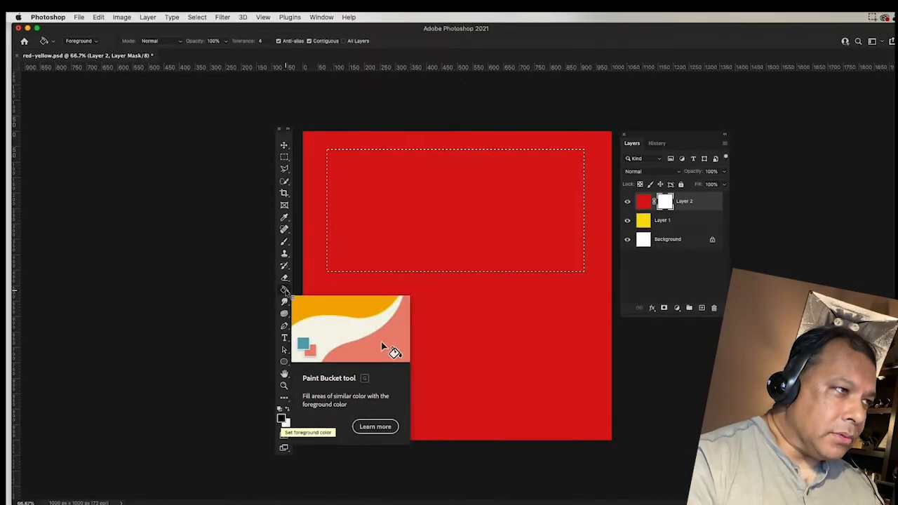
left_click(468, 198)
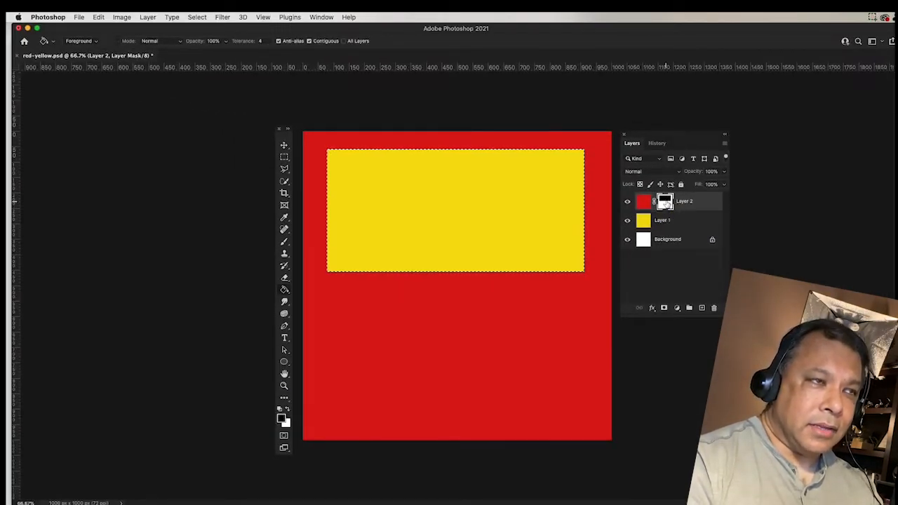
View and close the layer mask's properties, then make white the foreground colour.
double_click(665, 203)
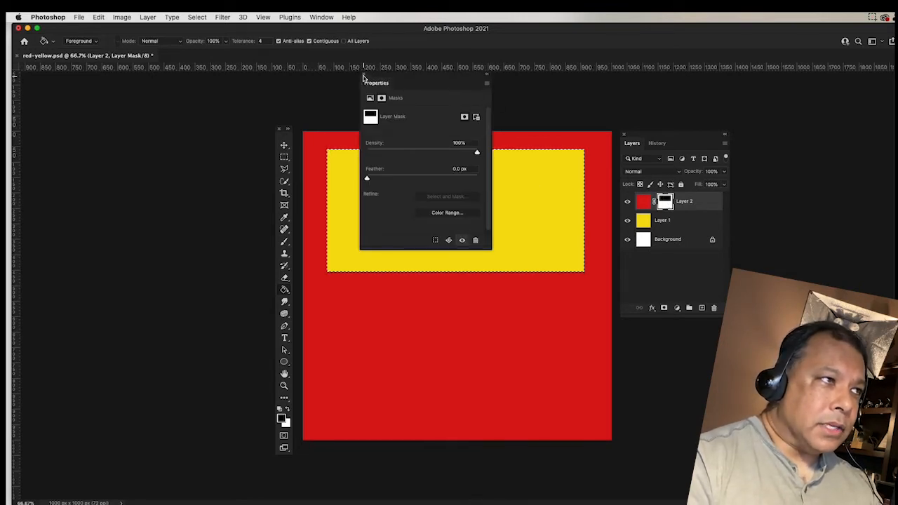
left_click(364, 75)
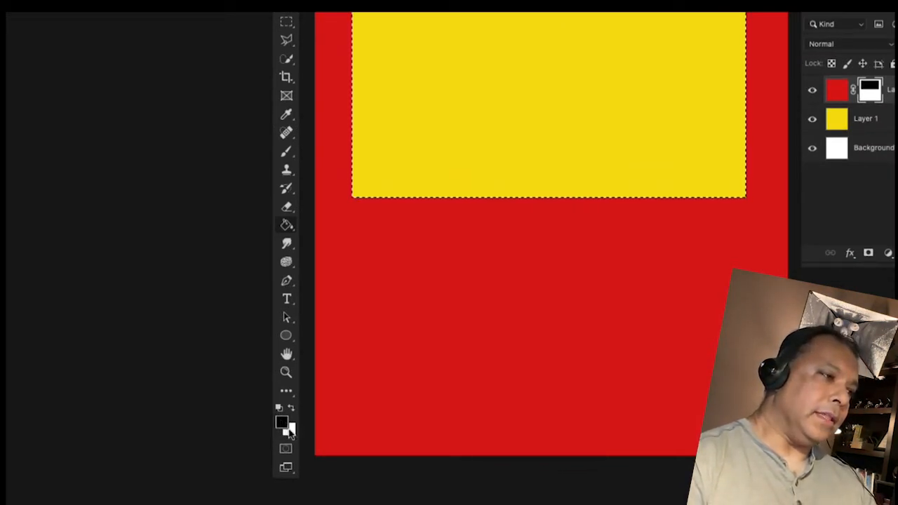
key("x")
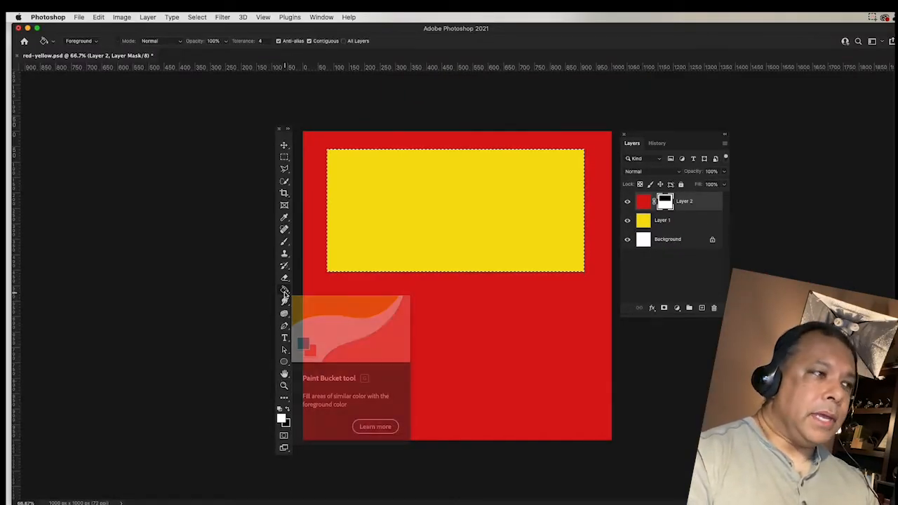
Refill the selection white on the mask, then swap to black and fill it again.
left_click(463, 202)
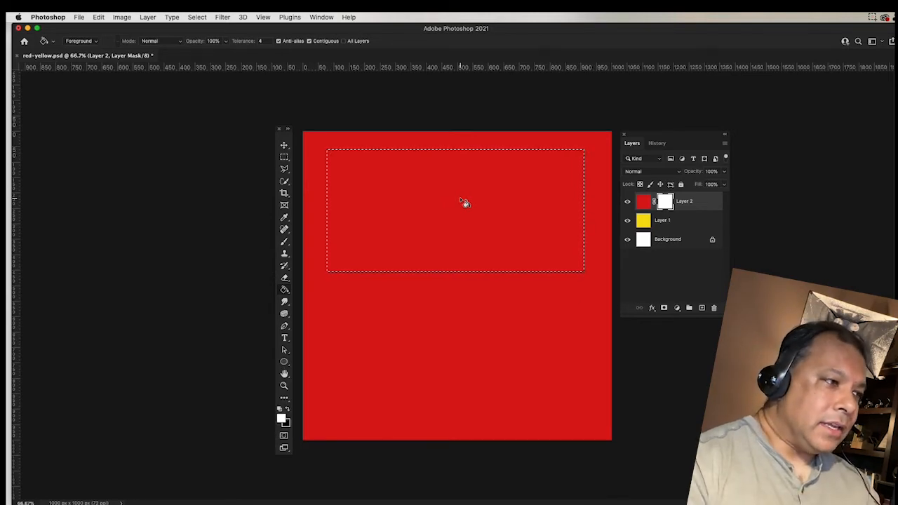
left_click(289, 409)
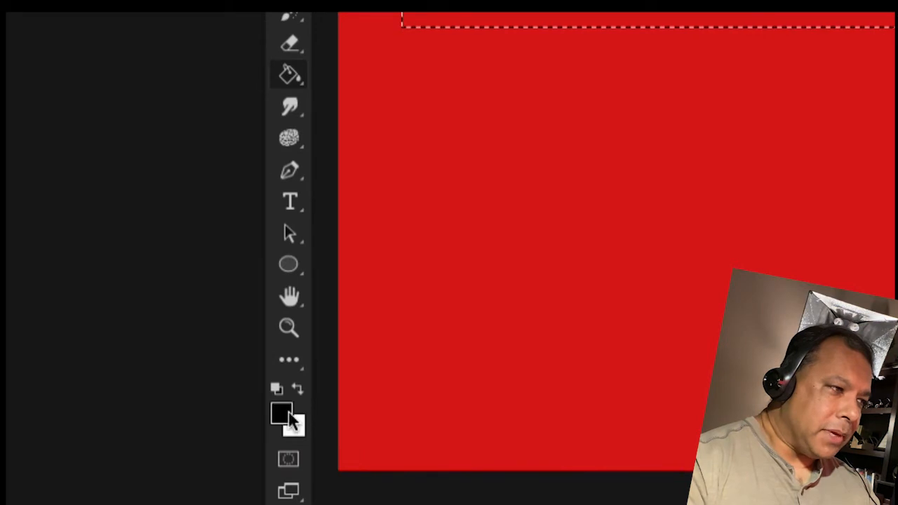
left_click(293, 78)
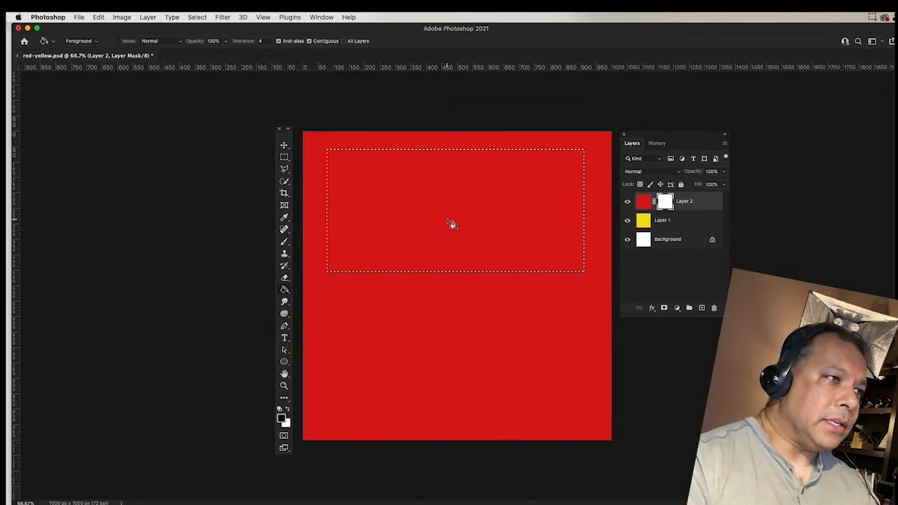
left_click(446, 194)
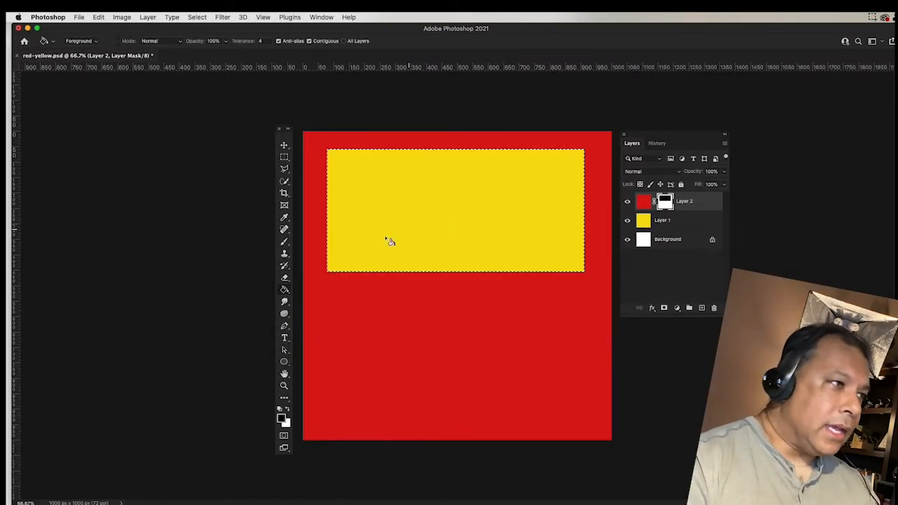
Pick the Kyle's Real Watercolor - 6 brush at 60 px and deselect the rectangle.
left_click(284, 277)
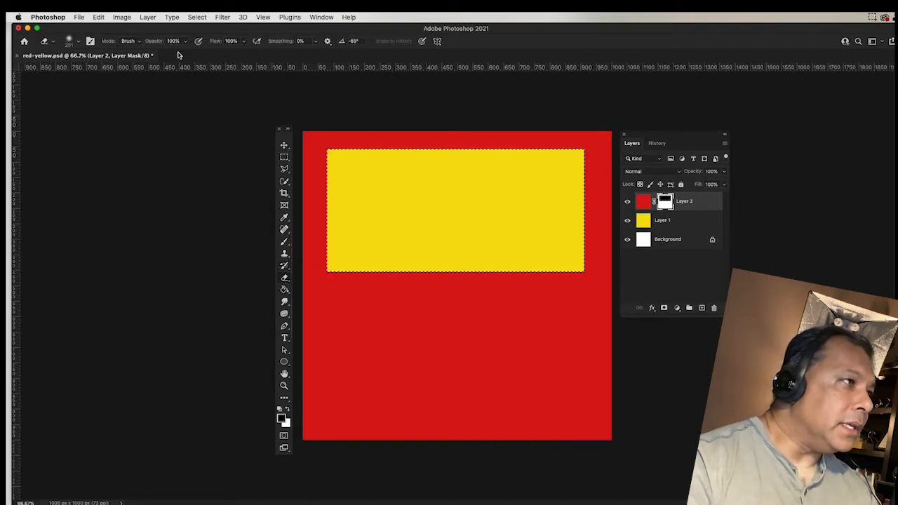
left_click(141, 44)
left_click(128, 41)
left_click(79, 42)
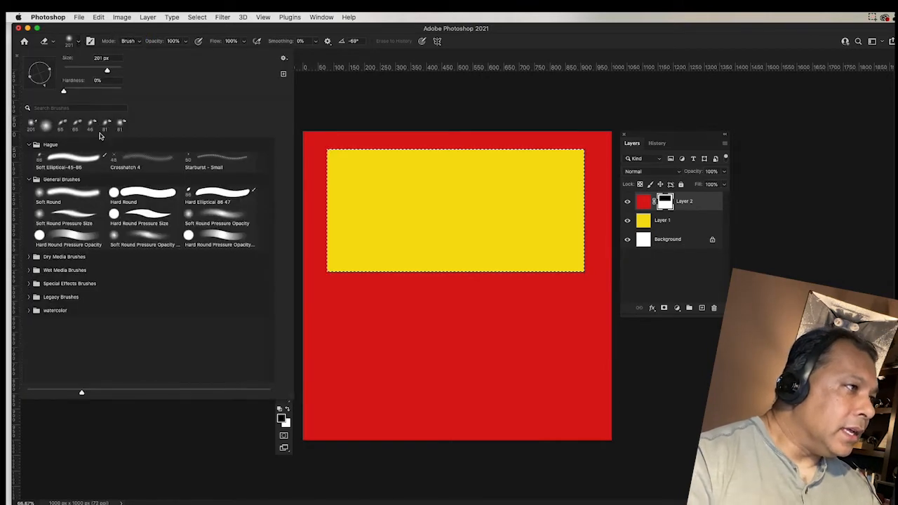
left_click(141, 195)
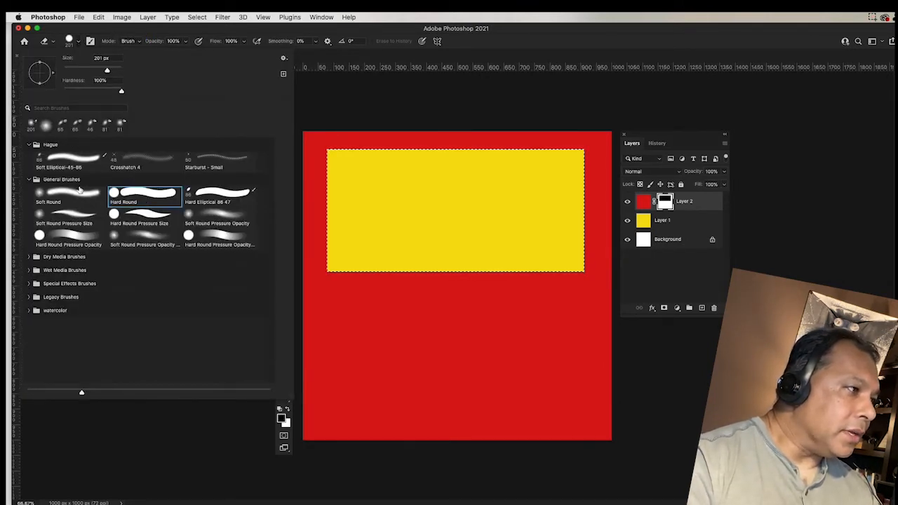
left_click(29, 310)
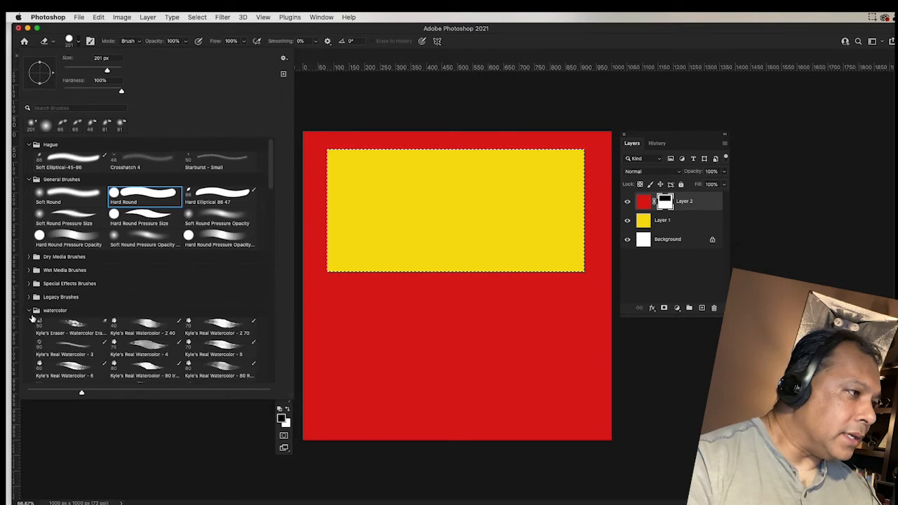
left_click(75, 329)
left_click(70, 370)
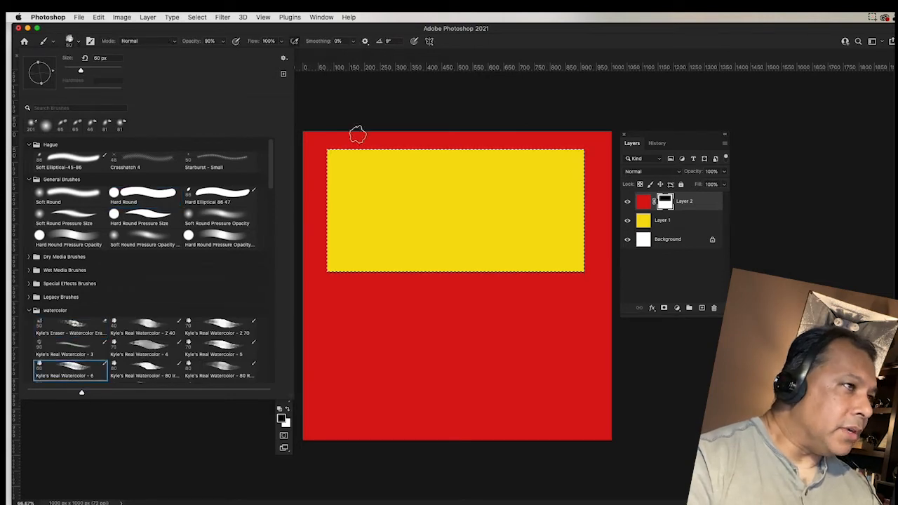
left_click(313, 99)
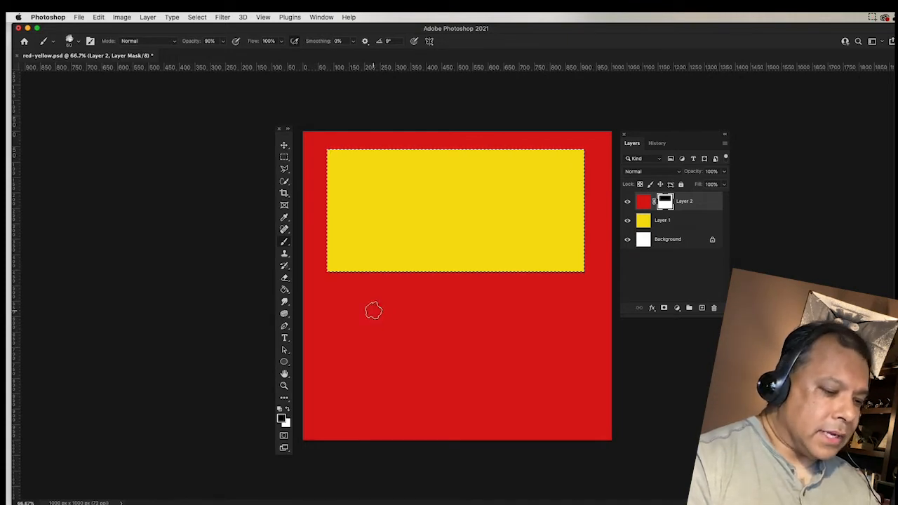
key("super+d")
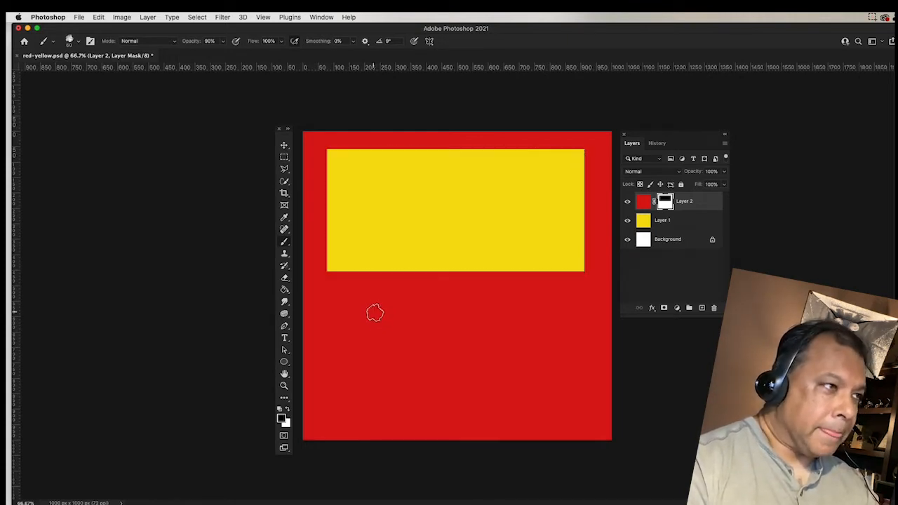
Paint wavy black watercolor strokes on Layer 2's mask across the lower canvas.
mouse_move(355, 321)
left_mouse_down()
mouse_move(397, 341)
mouse_move(435, 325)
mouse_move(536, 320)
mouse_move(513, 364)
mouse_move(401, 394)
mouse_move(347, 381)
mouse_move(382, 432)
mouse_move(578, 381)
mouse_move(593, 331)
mouse_move(588, 318)
mouse_move(511, 282)
mouse_move(370, 292)
left_mouse_up()
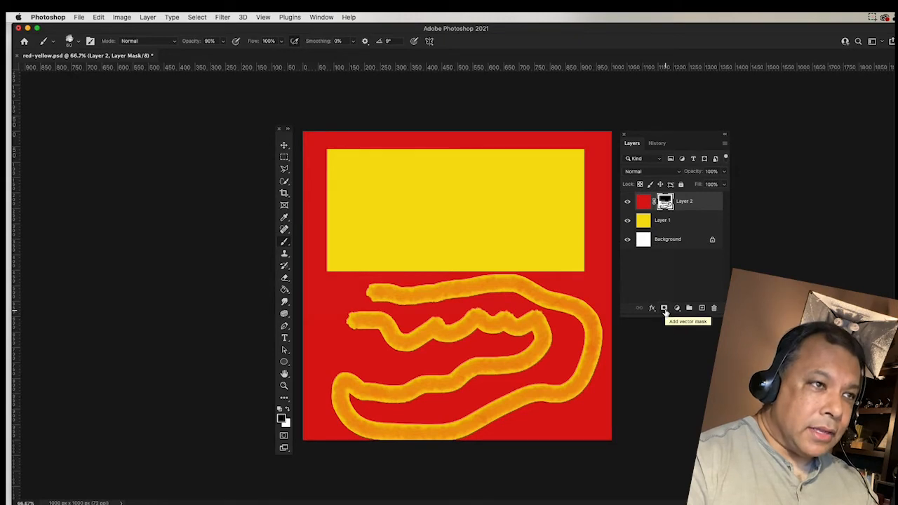
Delete Layer 2's mask to restore the solid red canvas, then bring Finder forward.
right_click(667, 200)
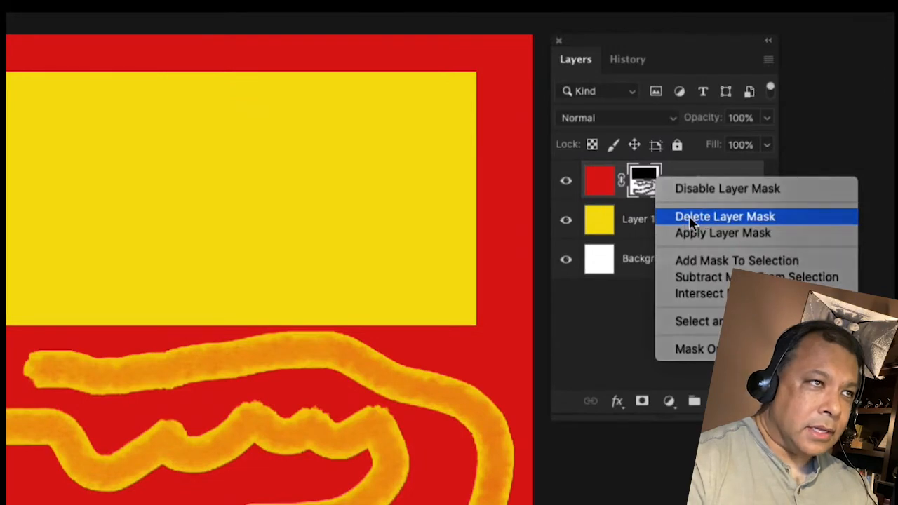
left_click(691, 219)
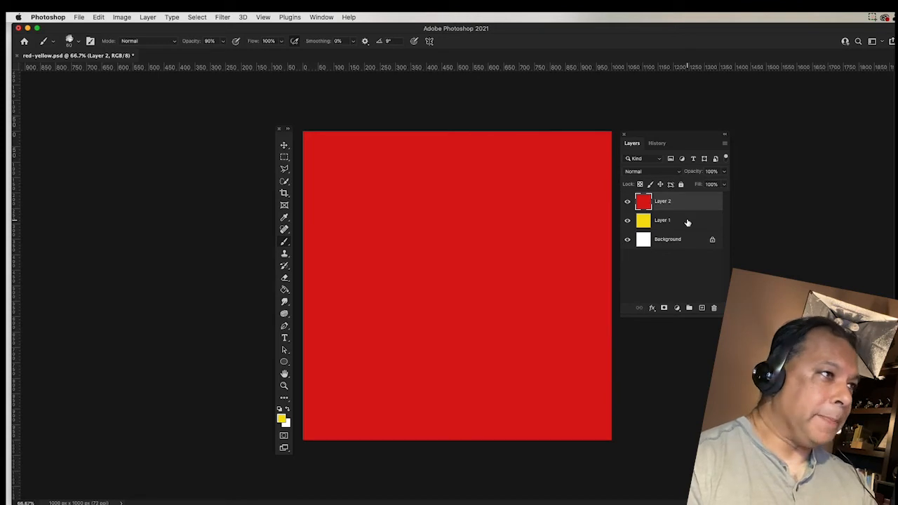
key("super+Tab")
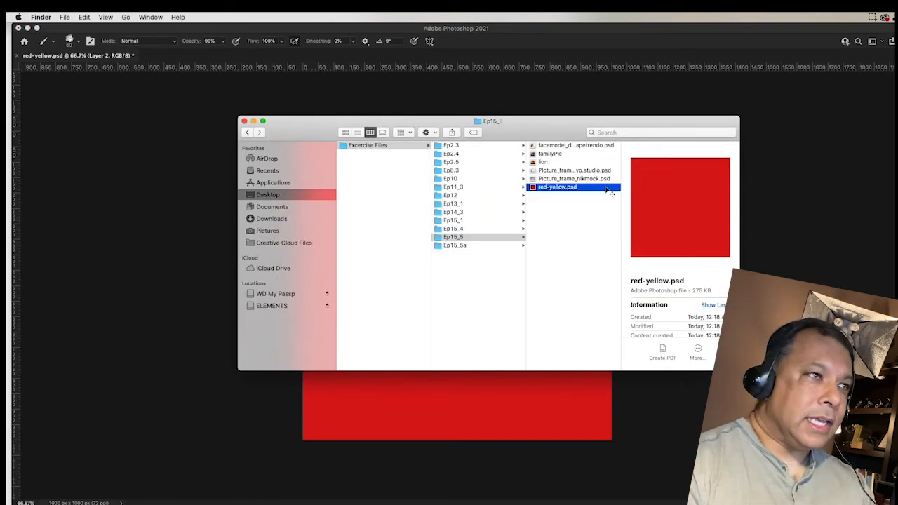
Open the facemodel and lion files from the Ep15_5 folder together in Adobe Photoshop 2021.
left_click(554, 146)
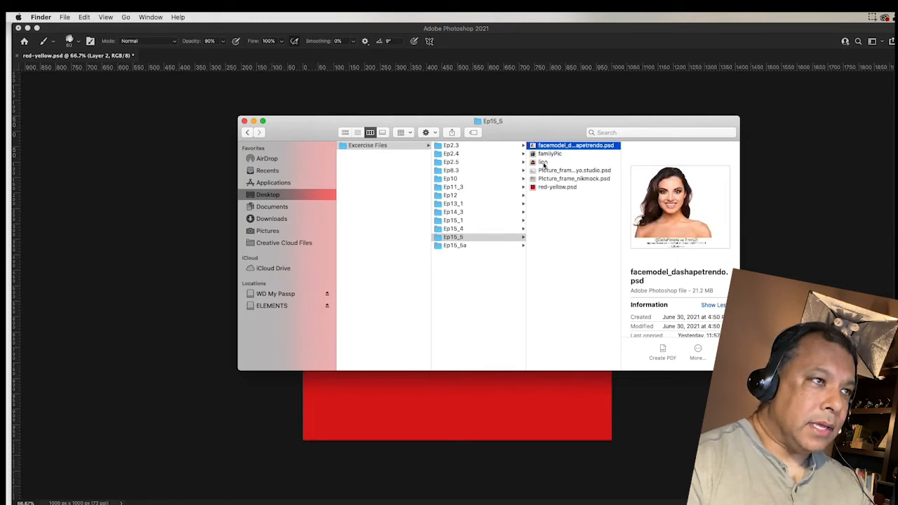
left_click(543, 162, "super")
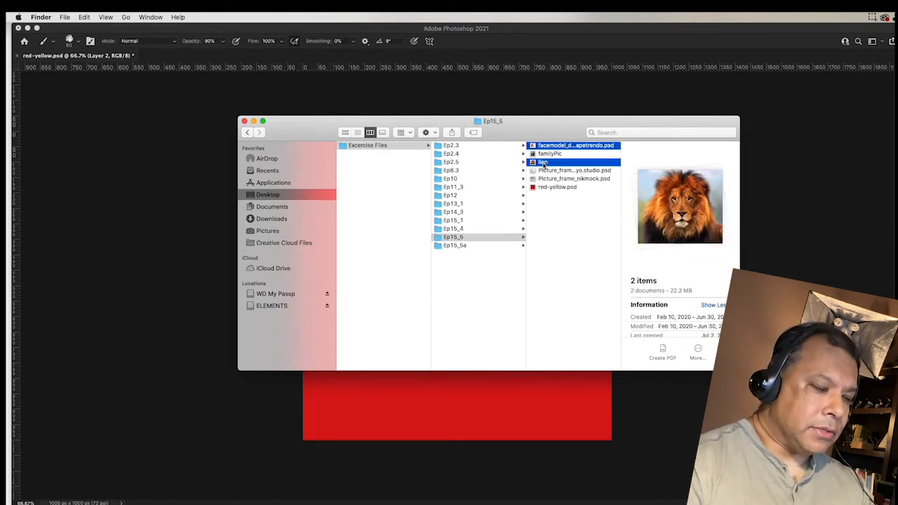
right_click(543, 163)
mouse_move(573, 190)
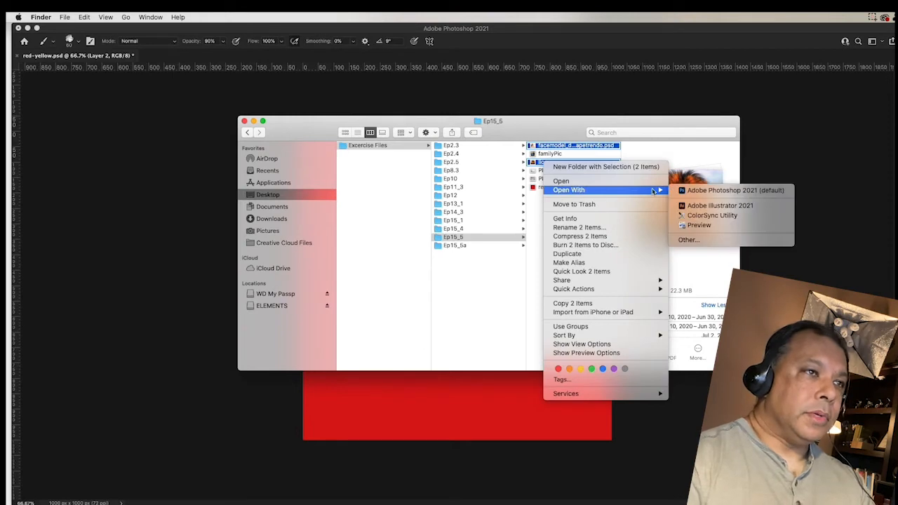
left_click(701, 191)
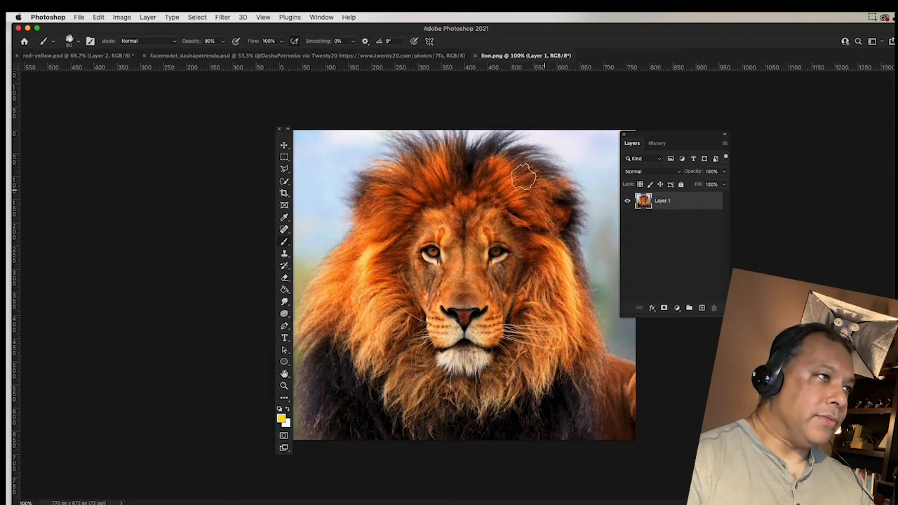
Look over the face photo and lion documents, opening and cancelling the lion's Image Size dialog.
left_click(396, 56)
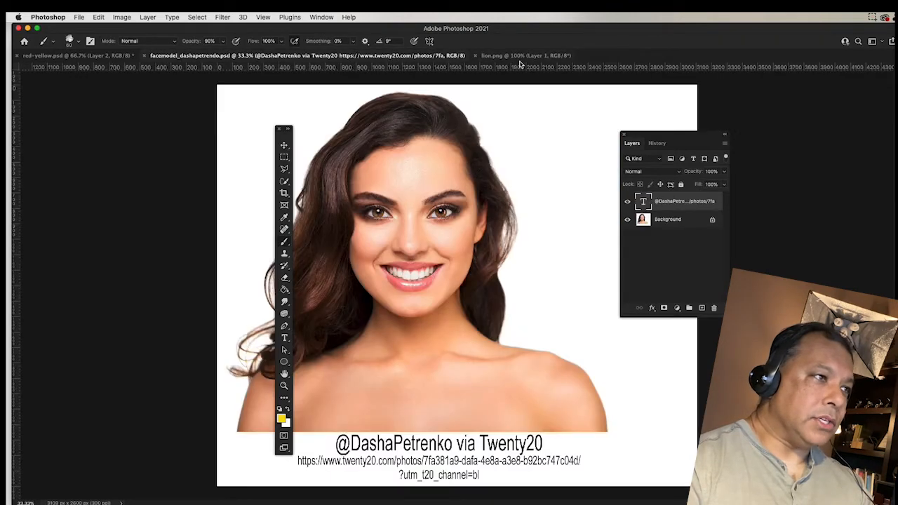
left_click(495, 56)
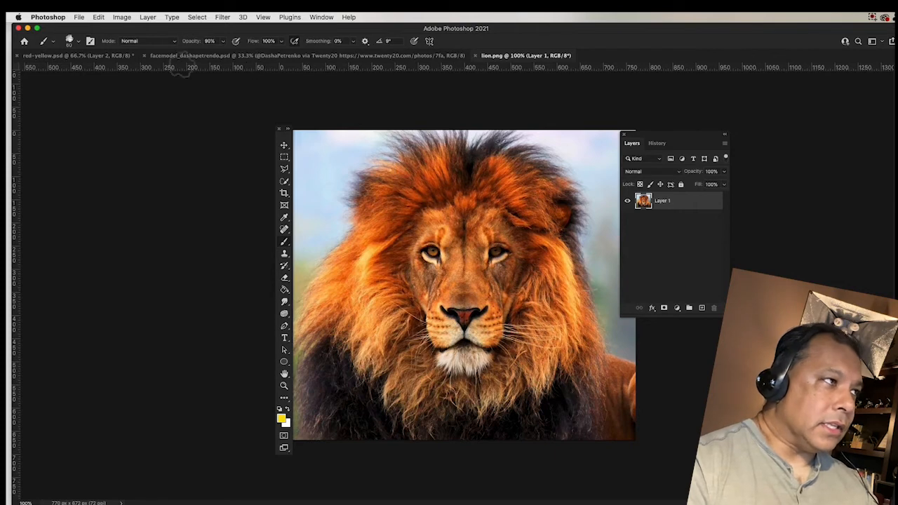
left_click(122, 17)
left_click(134, 90)
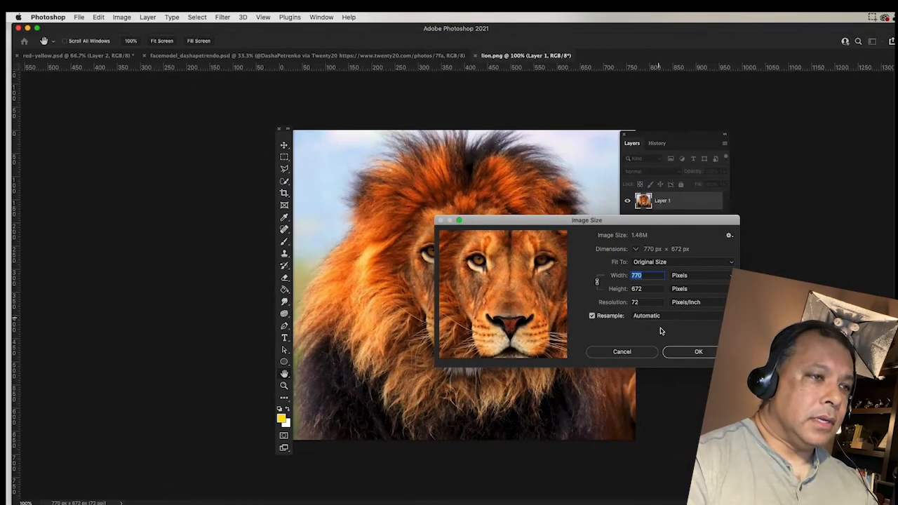
left_click(625, 434)
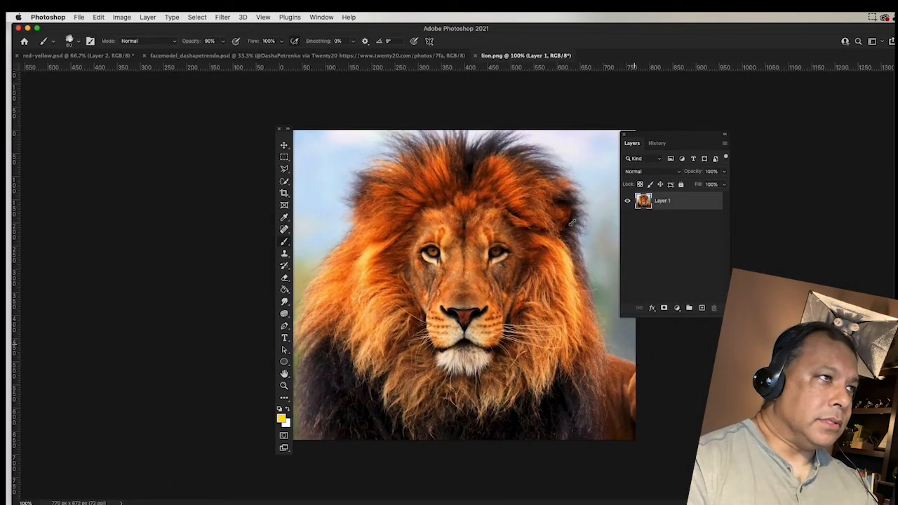
Resize the face-model photo to 1000 px wide, making it 1000 × 836 px.
left_click(329, 56)
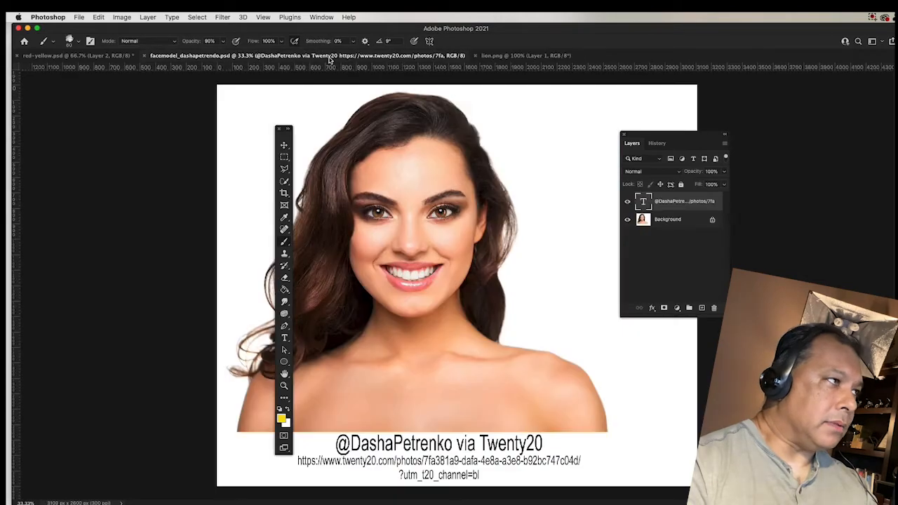
left_click(122, 17)
left_click(135, 89)
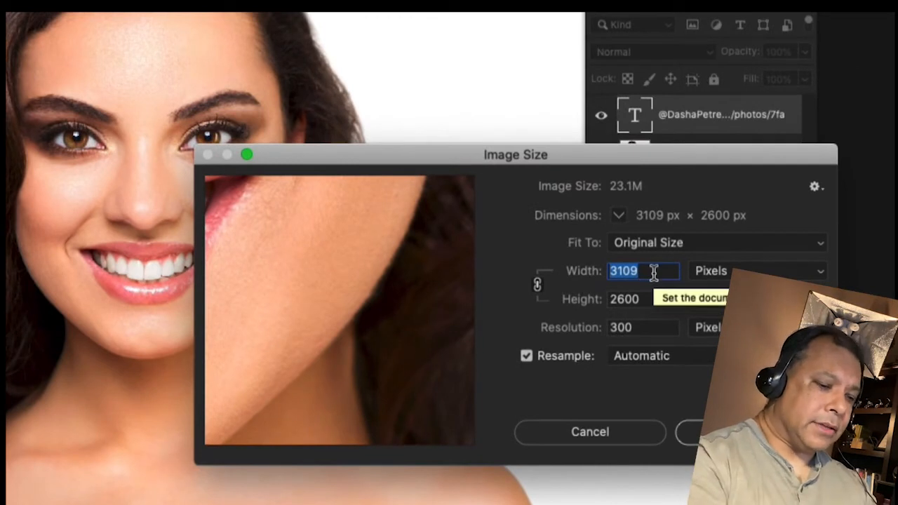
type("1000")
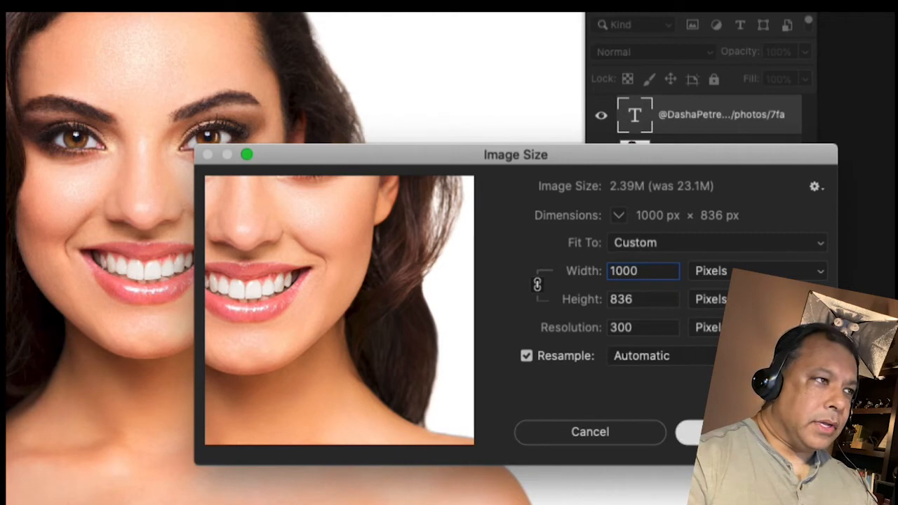
left_click(705, 432)
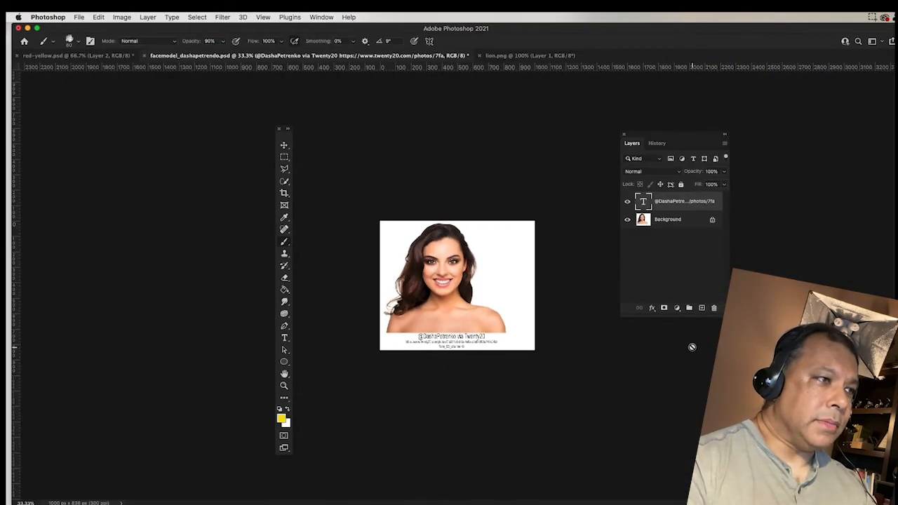
Unlock the face photo's Background layer so it becomes an editable Layer 0.
left_click(666, 225)
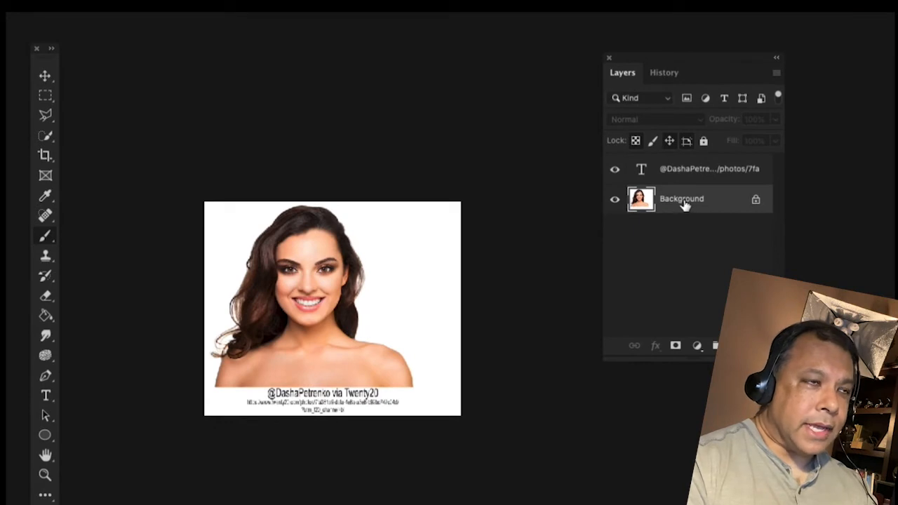
left_click(687, 175)
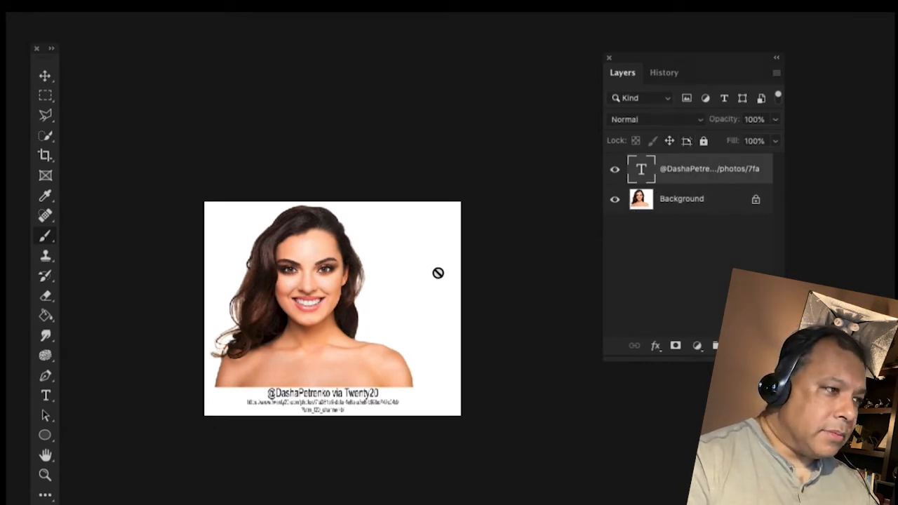
left_click(680, 202)
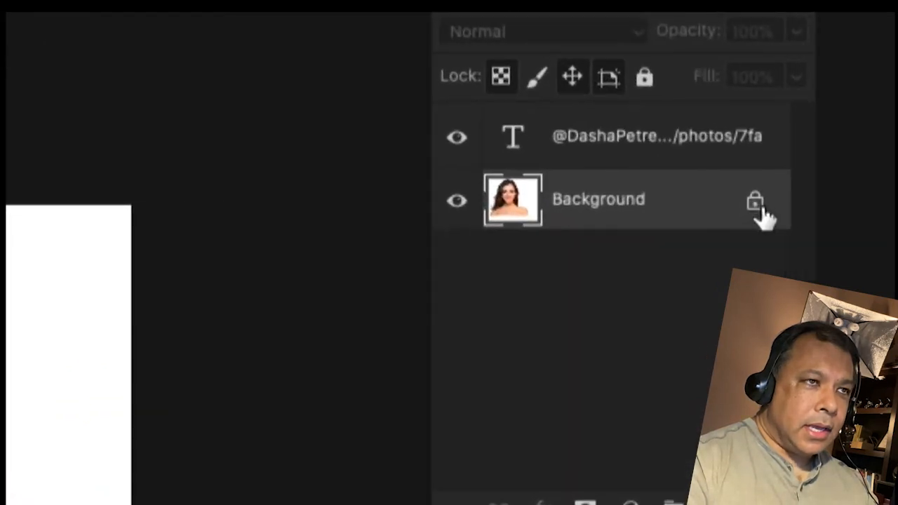
left_click(755, 204)
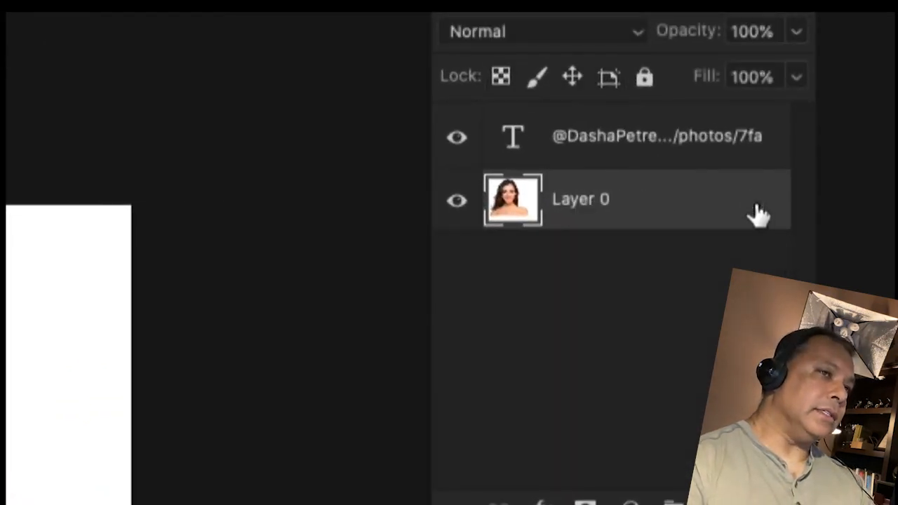
left_click(645, 78)
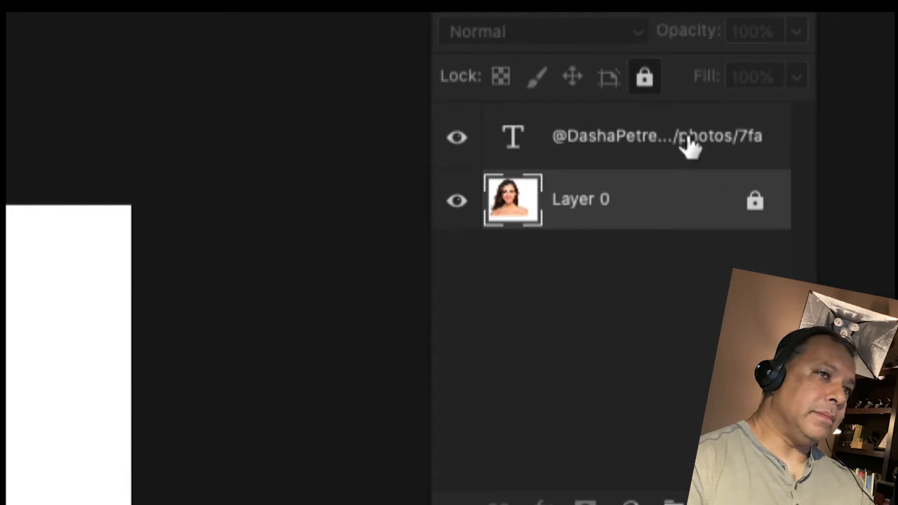
left_click(755, 205)
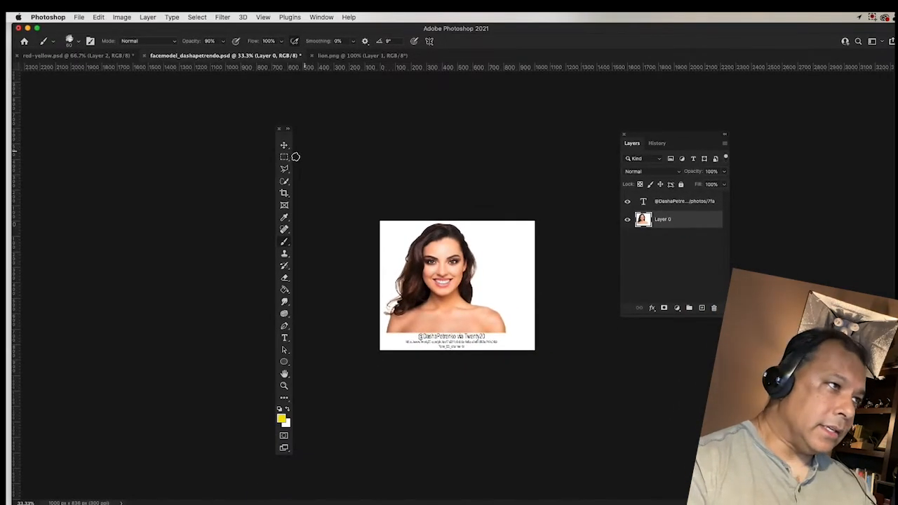
Marquee-select the photo area above the credit text and return to lion.png.
left_click(284, 158)
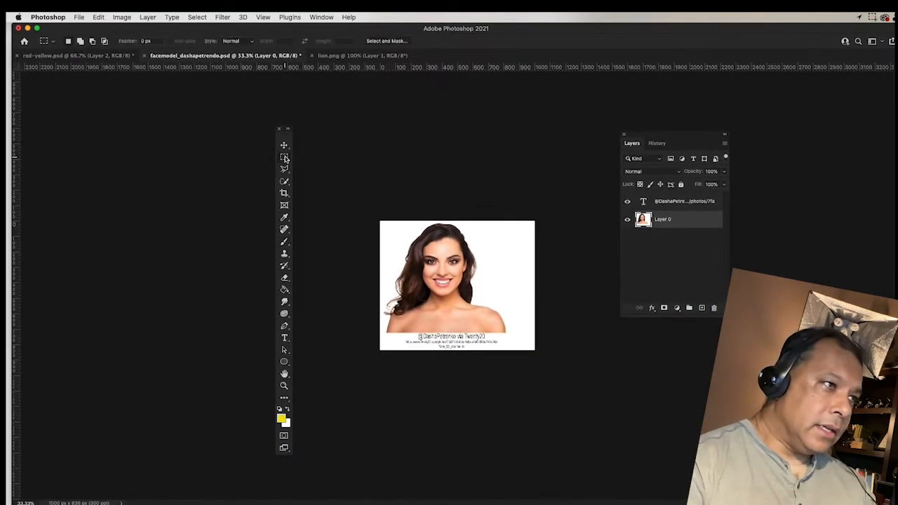
left_click_drag(377, 223, 566, 333)
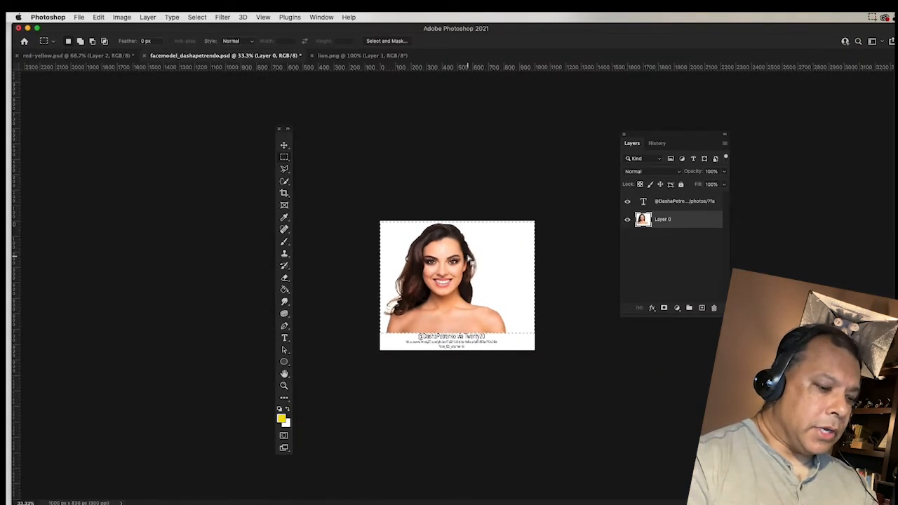
left_click(360, 56)
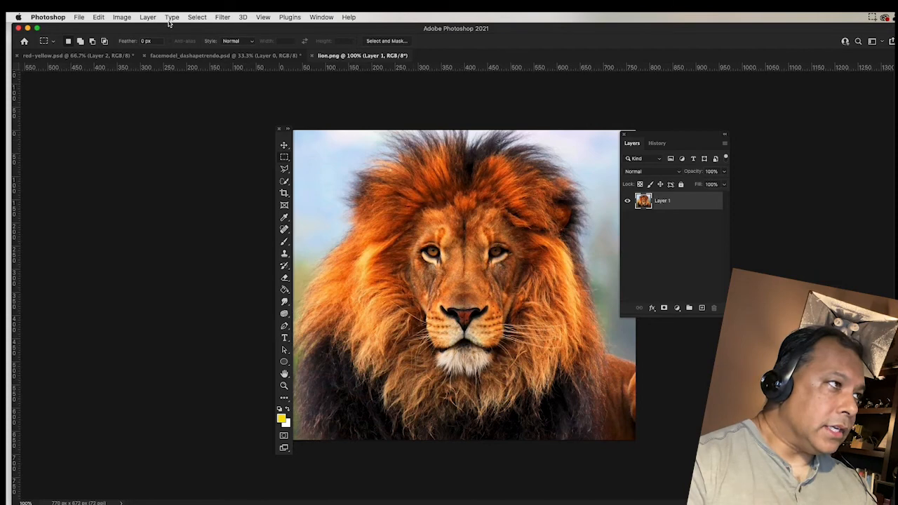
Paste the face photo into lion.png as Layer 2 and add a white layer mask.
left_click(101, 17)
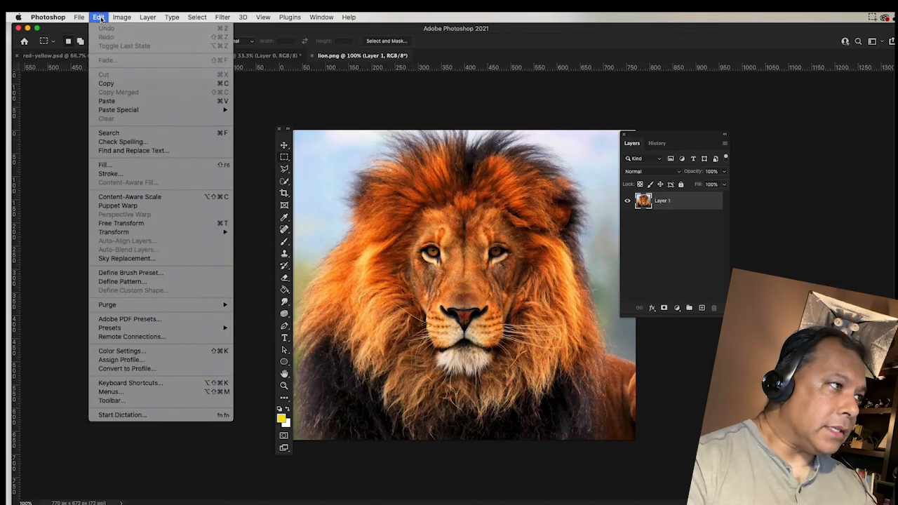
left_click(107, 101)
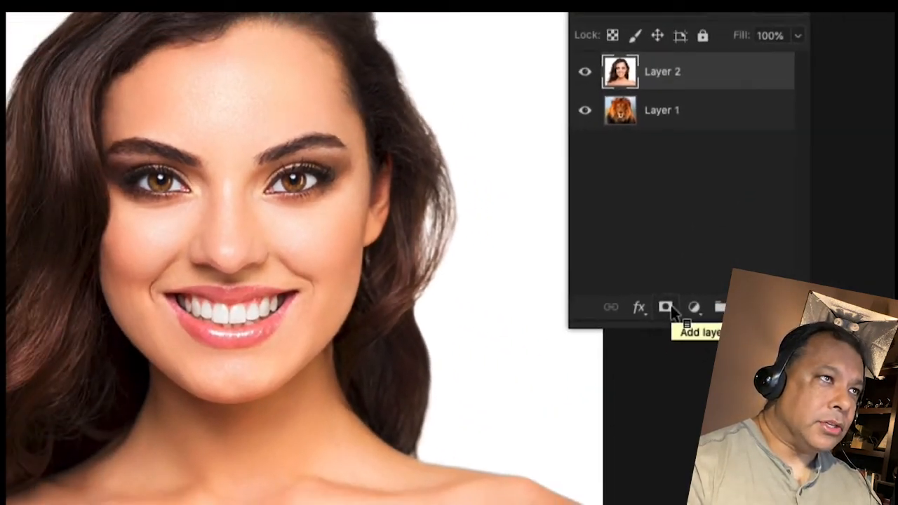
left_click(666, 308)
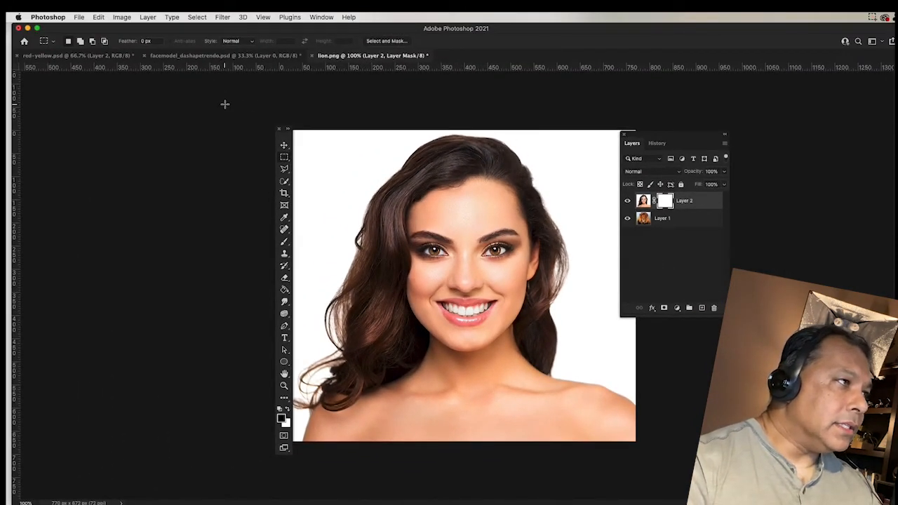
Set the Eraser to Soft Round Pressure Opacity, 0% hardness, Brush mode, 140 px.
left_click(285, 279)
left_click(78, 42)
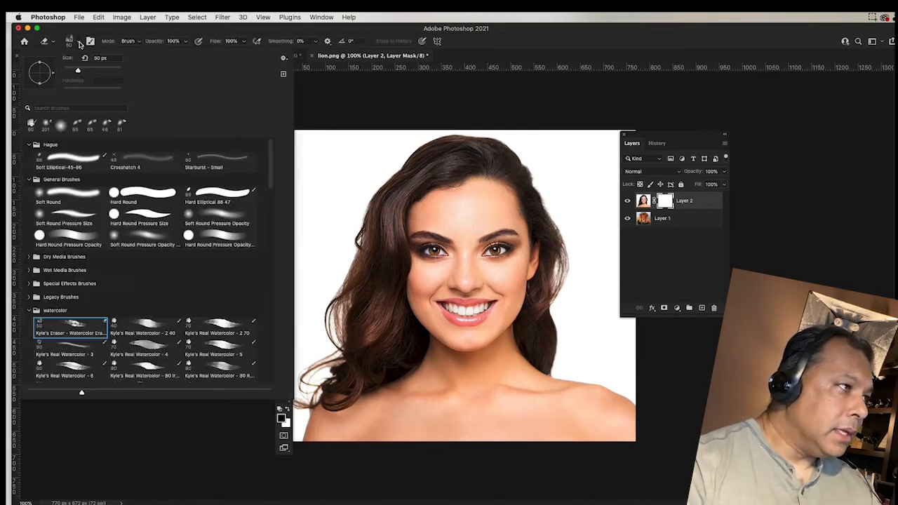
left_click(217, 219)
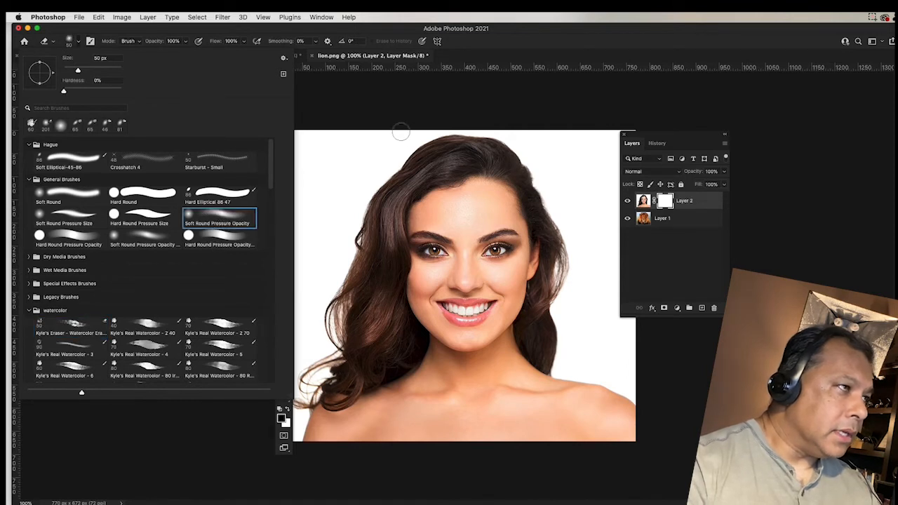
left_click(372, 108)
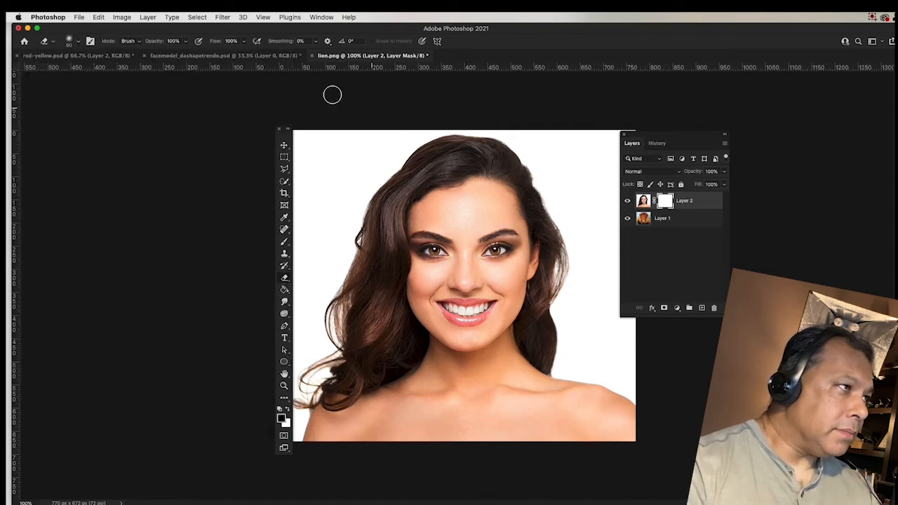
left_click(128, 40)
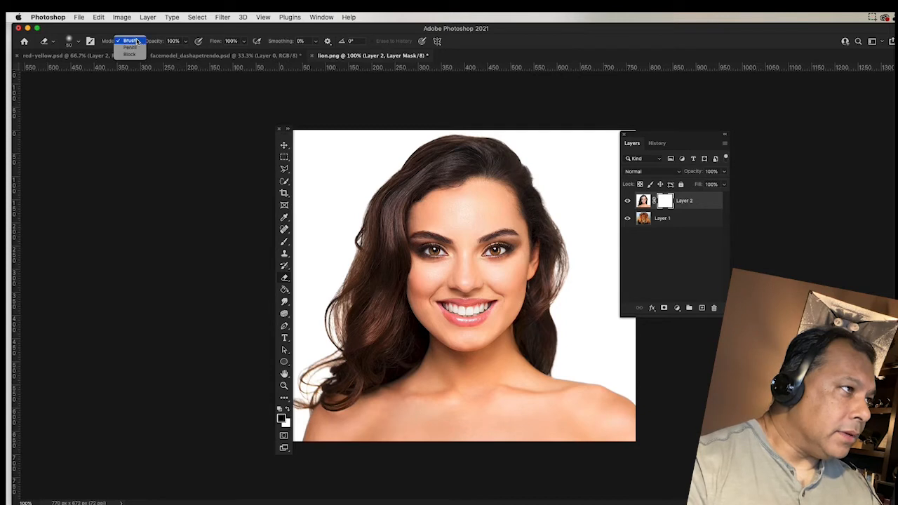
left_click(138, 41)
left_click(141, 44)
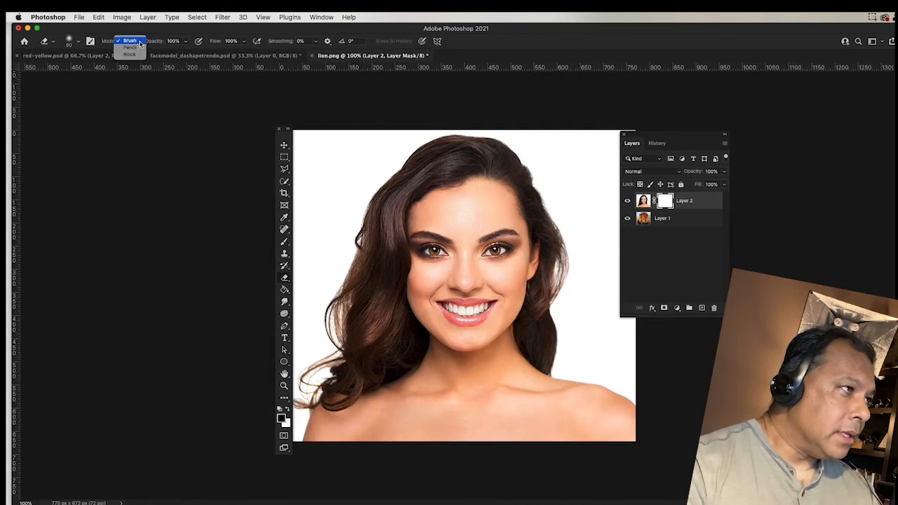
left_click(139, 43)
left_click(79, 42)
left_click_drag(79, 71, 98, 70)
left_click(325, 102)
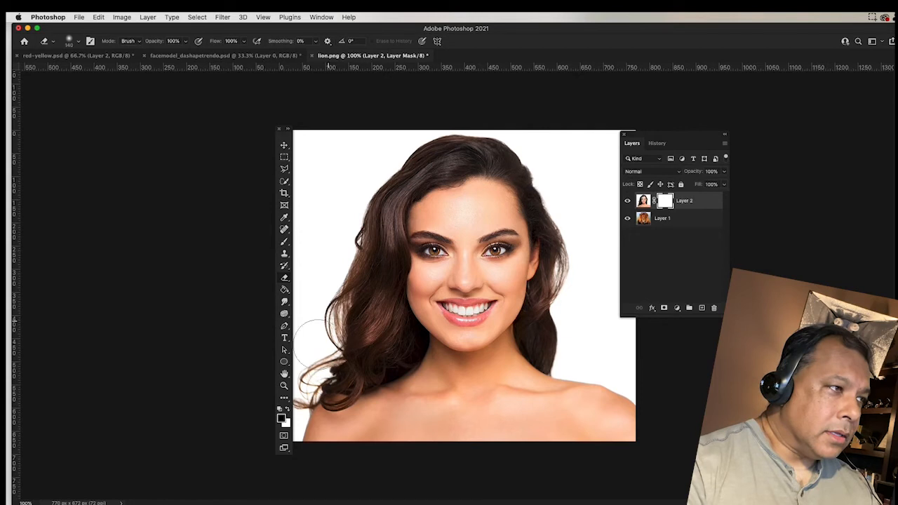
Swap colours to white/black and erase over the hair to reveal the lion's orange mane.
left_click(286, 410)
mouse_move(484, 165)
left_mouse_down()
mouse_move(431, 164)
mouse_move(500, 169)
mouse_move(446, 198)
mouse_move(431, 194)
mouse_move(455, 189)
left_mouse_up()
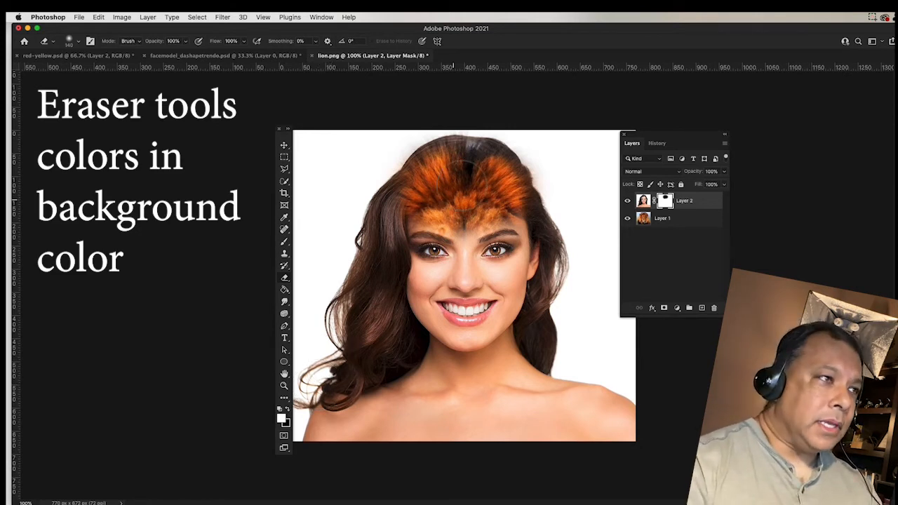
mouse_move(487, 145)
left_mouse_down()
mouse_move(536, 192)
mouse_move(556, 226)
mouse_move(492, 182)
mouse_move(387, 195)
mouse_move(371, 244)
mouse_move(420, 203)
mouse_move(508, 196)
mouse_move(550, 209)
mouse_move(569, 266)
mouse_move(568, 292)
mouse_move(560, 278)
mouse_move(551, 315)
mouse_move(551, 347)
left_mouse_up()
mouse_move(362, 237)
left_mouse_down()
mouse_move(375, 326)
mouse_move(377, 281)
mouse_move(390, 340)
mouse_move(351, 376)
left_mouse_up()
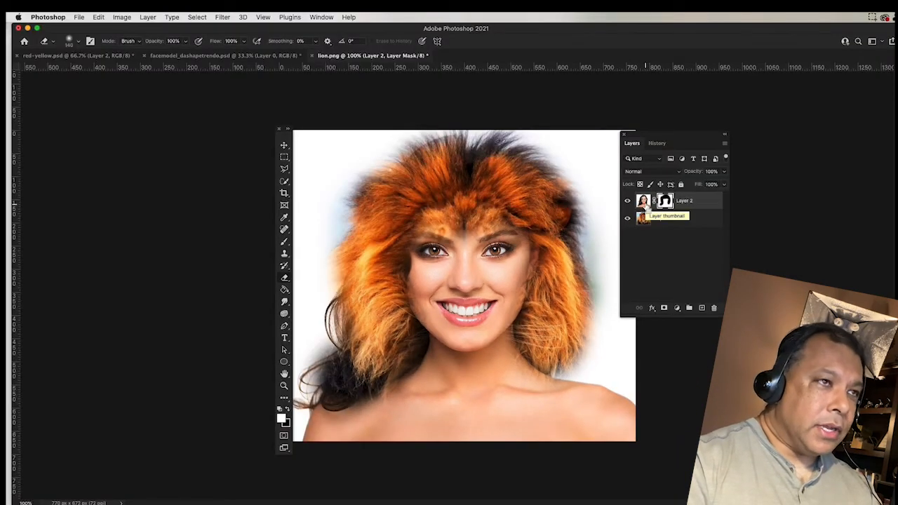
Undo the last three mask strokes so the face fully covers the lion again.
key("super+z")
key("super+z")
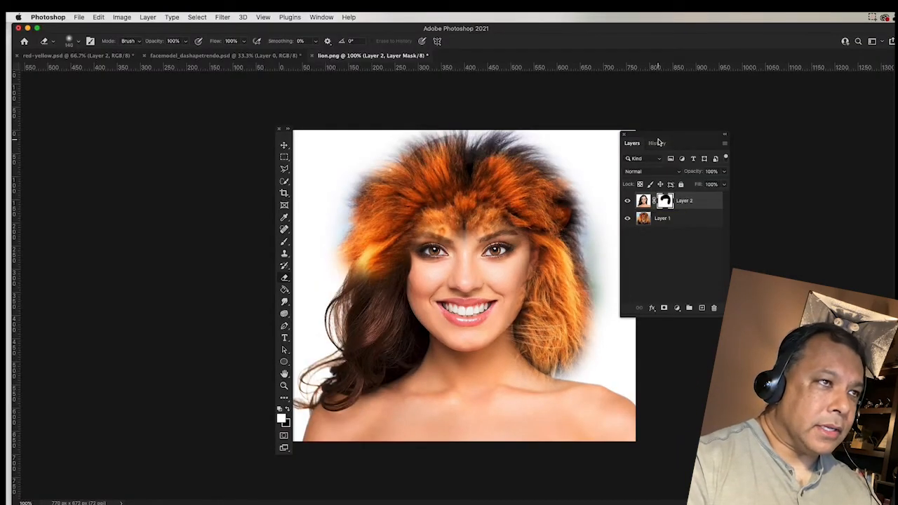
key("super+z")
key("super+z")
key("super+z")
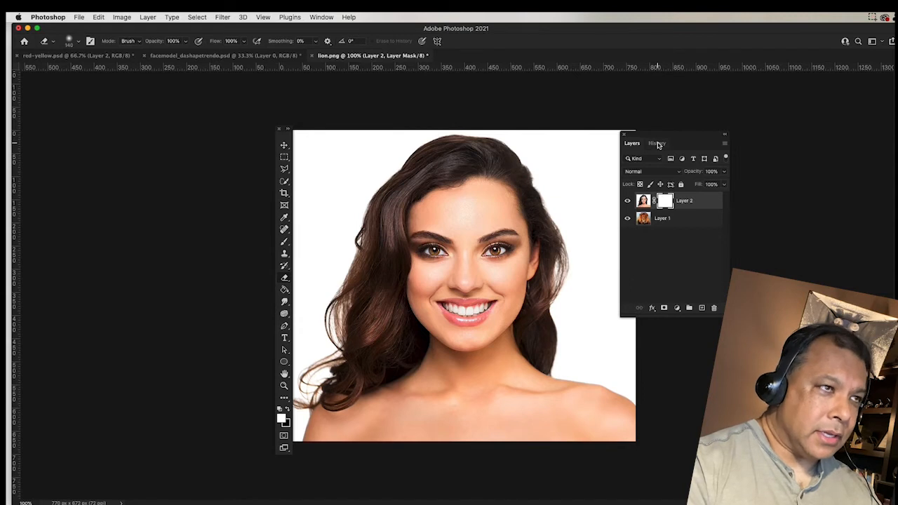
key("super+z")
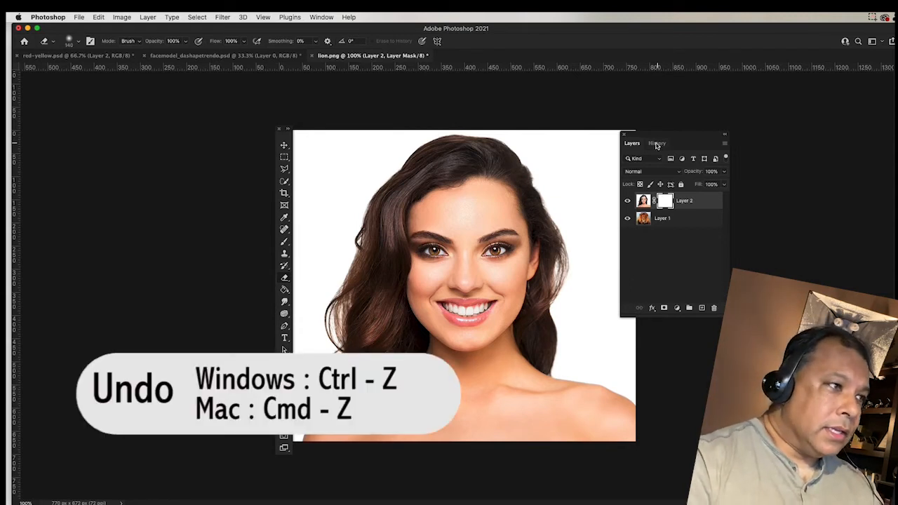
Set up a 100 px Soft Round Pressure Opacity brush painting in black.
key("b")
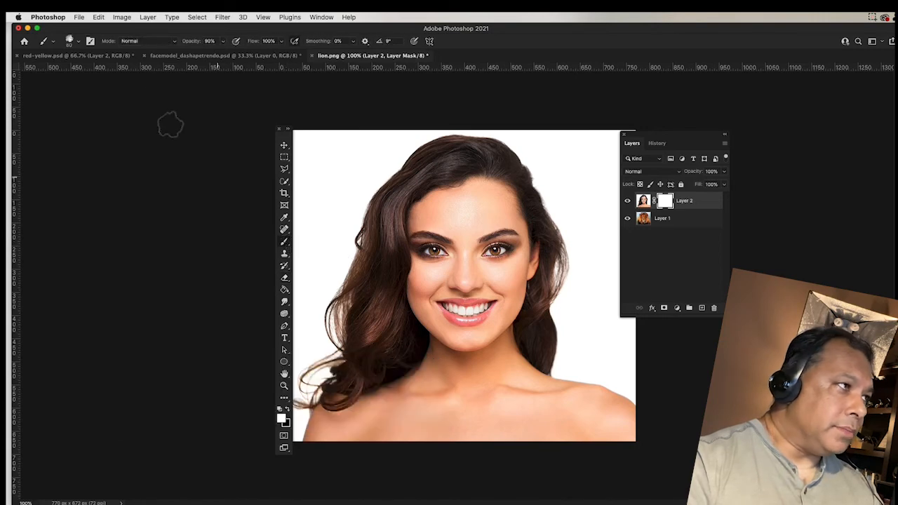
left_click(78, 43)
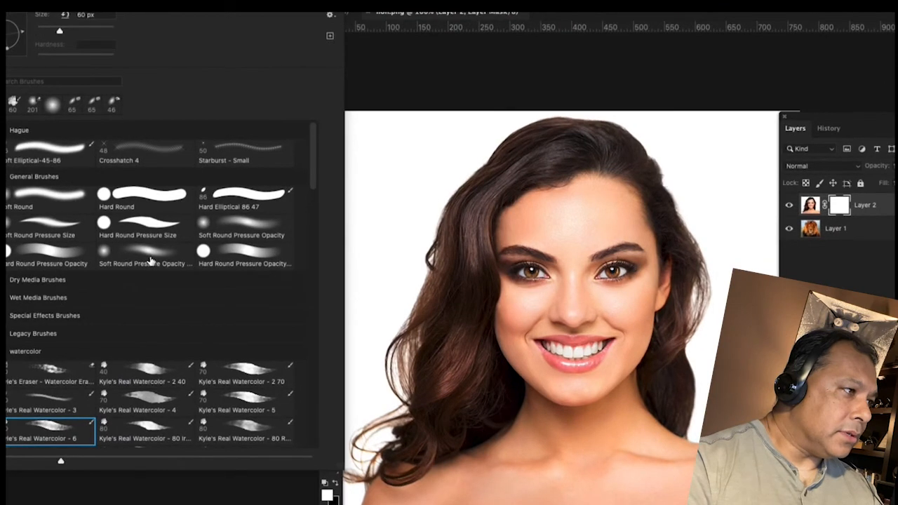
left_click(145, 238)
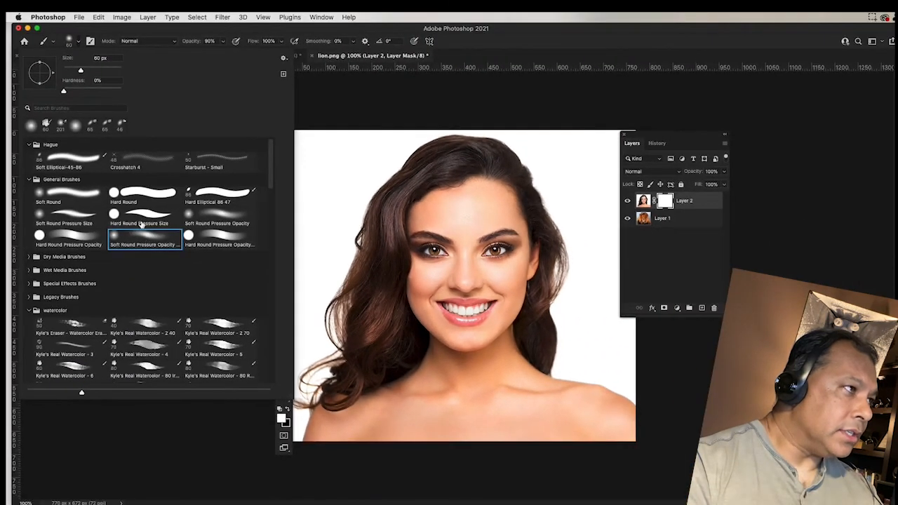
left_click_drag(80, 72, 93, 73)
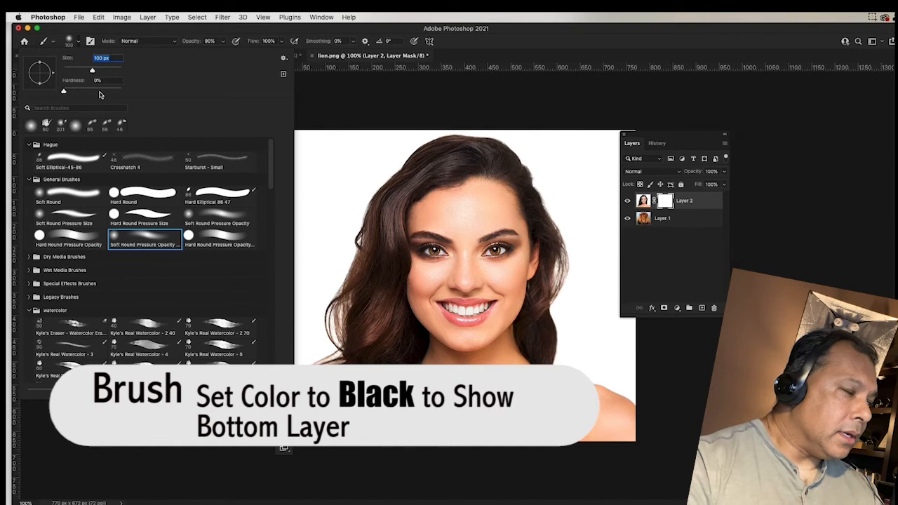
left_click(395, 110)
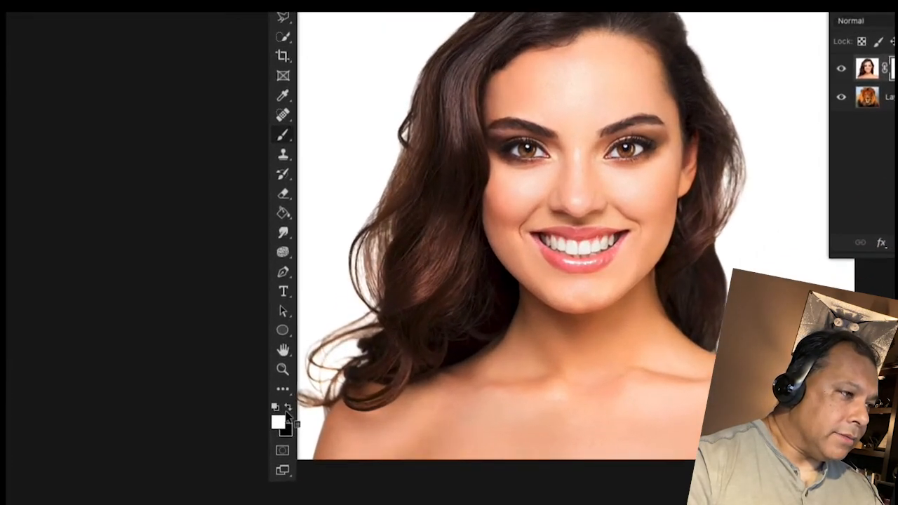
left_click(287, 410)
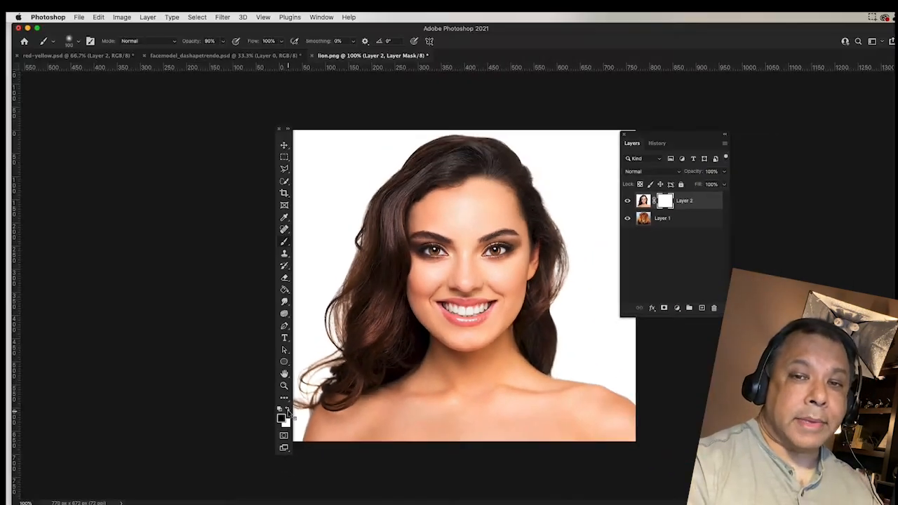
Paint black over the chin on Layer 2's mask to reveal the lion's muzzle, undoing a stray hair stroke.
mouse_move(446, 184)
left_mouse_down()
mouse_move(470, 177)
mouse_move(420, 195)
mouse_move(501, 201)
mouse_move(489, 172)
mouse_move(408, 181)
mouse_move(387, 209)
mouse_move(444, 166)
mouse_move(488, 149)
mouse_move(532, 204)
left_mouse_up()
key("super+z")
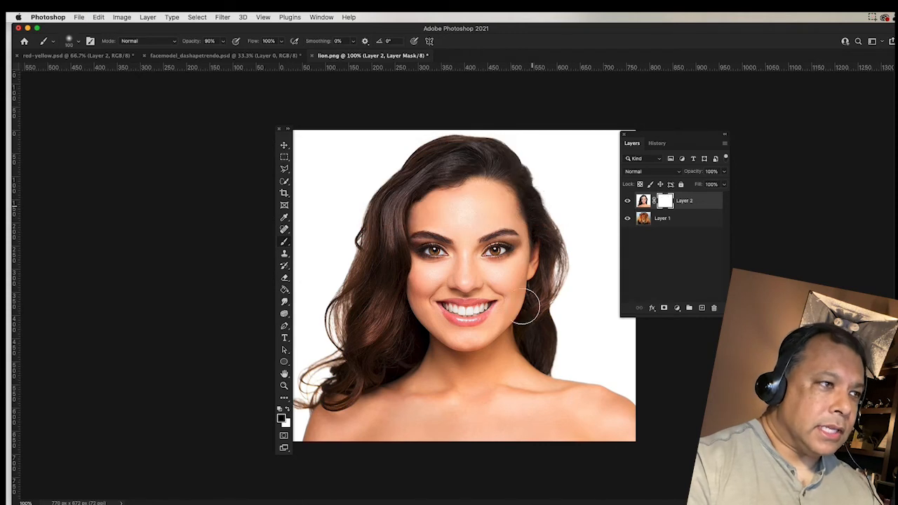
mouse_move(502, 333)
left_mouse_down()
mouse_move(458, 330)
mouse_move(487, 329)
mouse_move(466, 331)
mouse_move(479, 313)
mouse_move(450, 310)
mouse_move(463, 321)
mouse_move(410, 333)
mouse_move(487, 365)
mouse_move(460, 377)
mouse_move(520, 376)
mouse_move(458, 400)
mouse_move(416, 381)
mouse_move(399, 351)
mouse_move(484, 362)
mouse_move(507, 340)
mouse_move(511, 317)
mouse_move(491, 328)
mouse_move(468, 317)
mouse_move(428, 337)
left_mouse_up()
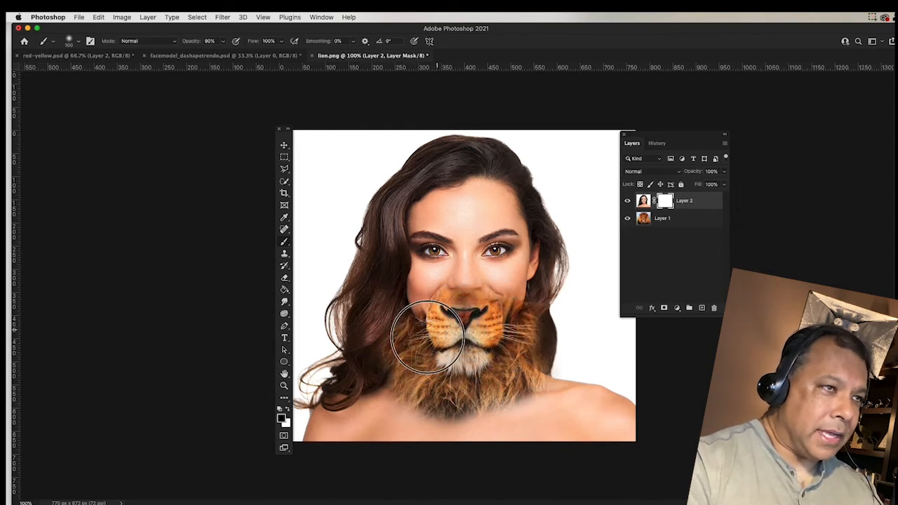
left_click(675, 219)
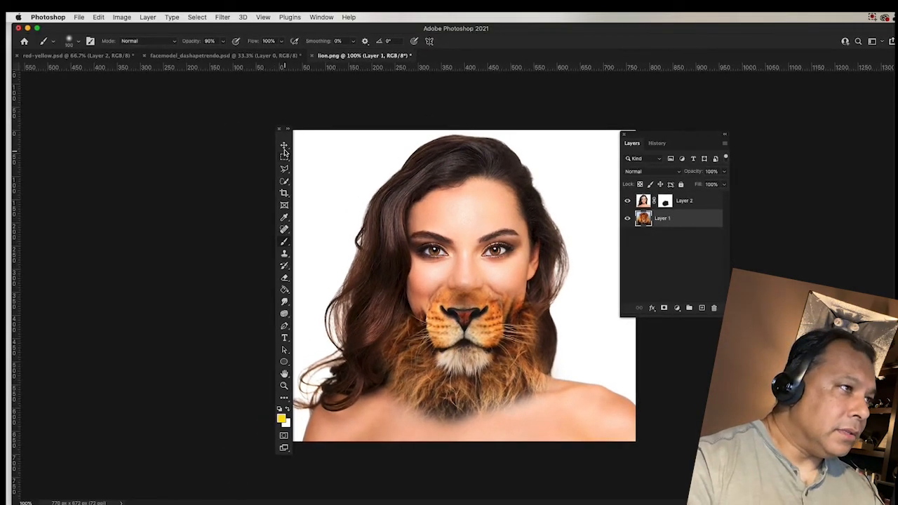
Lock Layer 2 and move the lion layer (Layer 1) up about 48 px.
left_click(284, 146)
left_click_drag(459, 340, 475, 311)
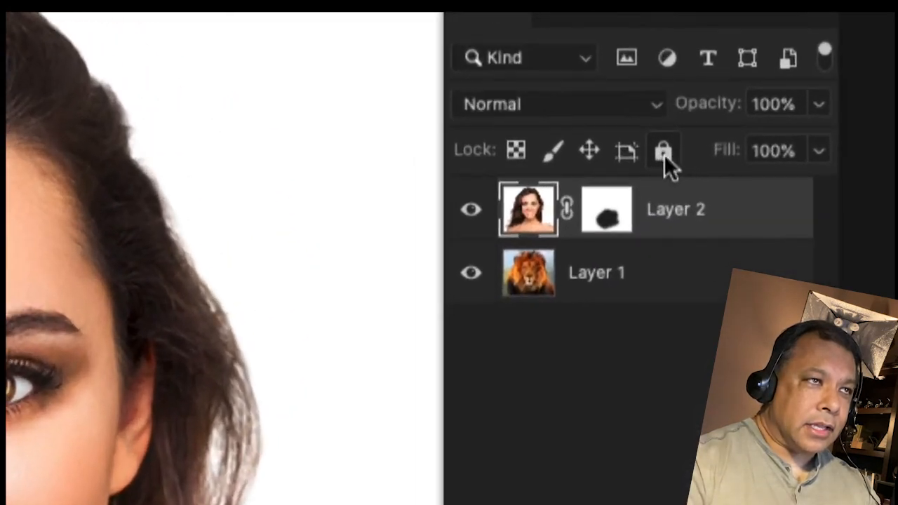
left_click(664, 152)
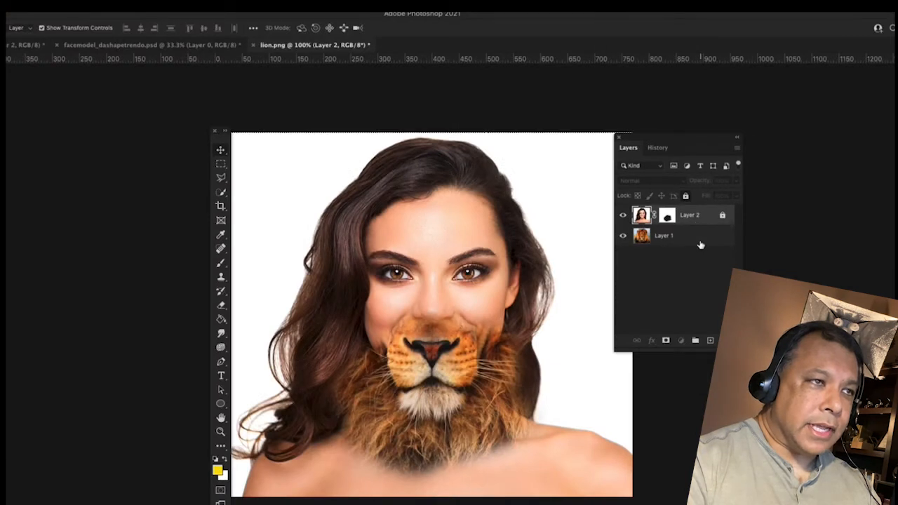
left_click(700, 244)
left_click_drag(439, 385, 437, 346)
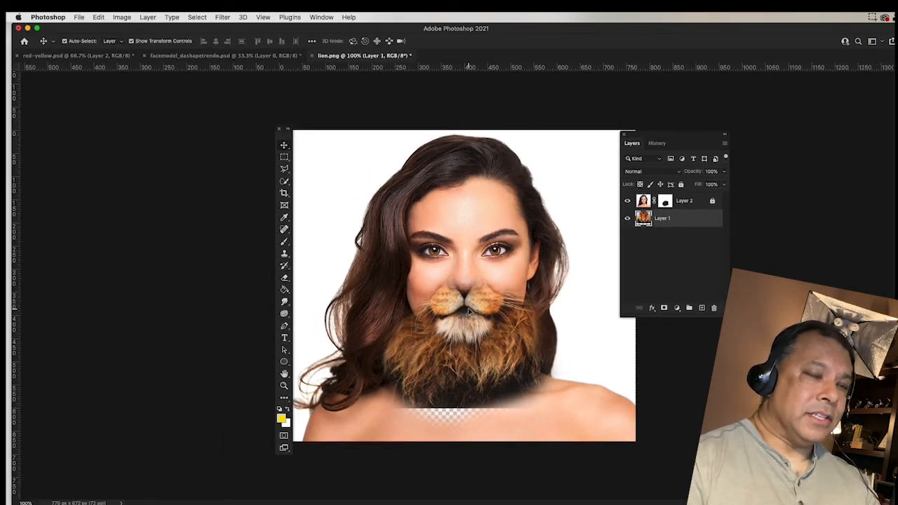
Undo the layer moves, lock and mask so the woman's face is whole, and restore default black and white colours.
key("super+z")
key("super+z")
key("super+z")
key("super+z")
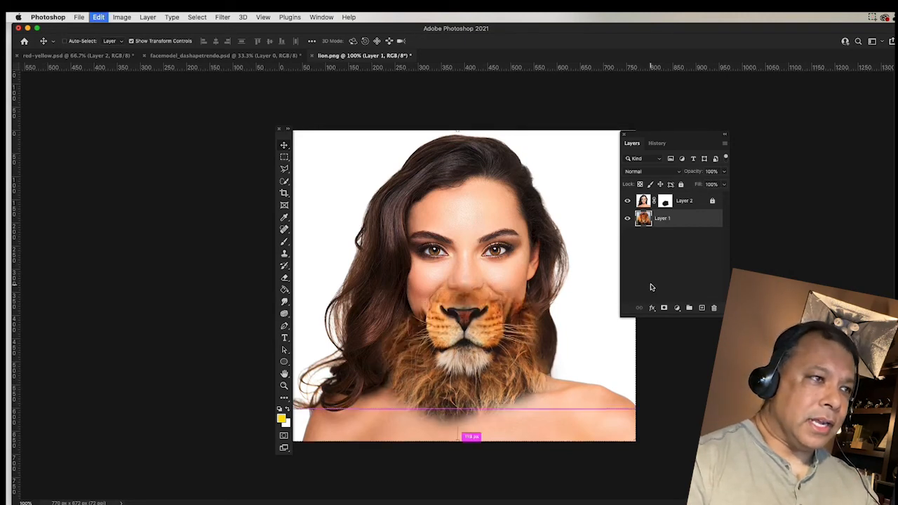
key("super+z")
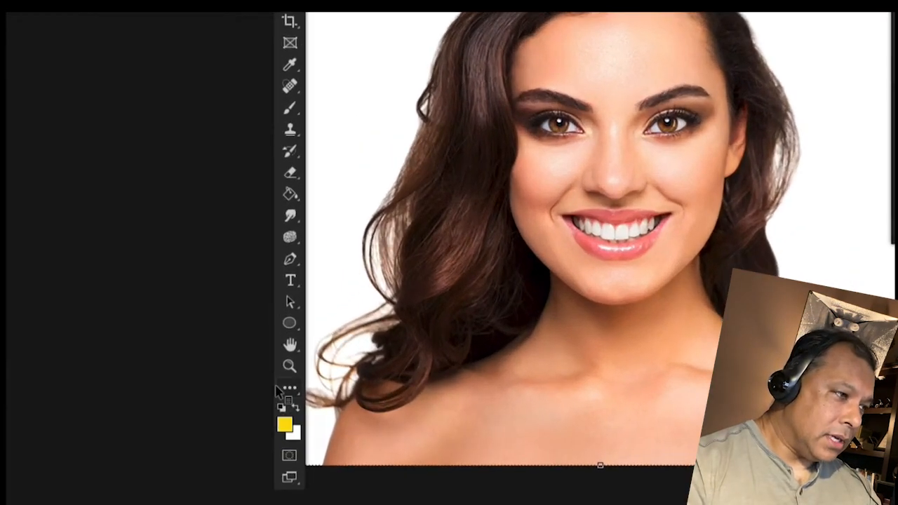
left_click(280, 399)
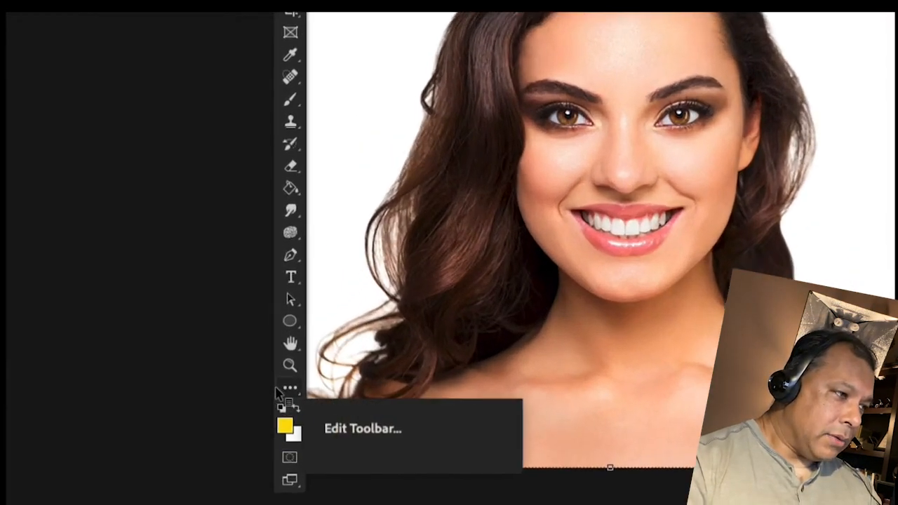
left_click(282, 408)
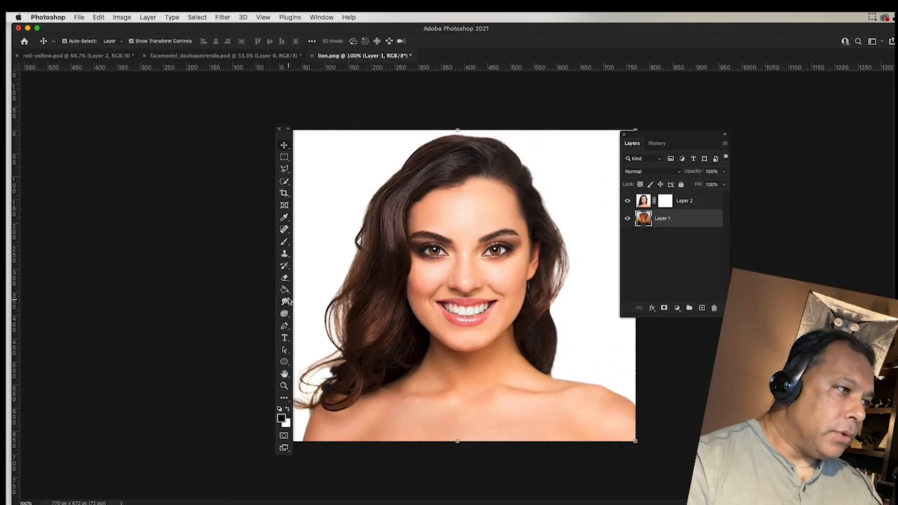
Switch to the Gradient Tool and bring up the Foreground to Background gradient in the Gradient Editor.
left_click_drag(284, 289, 320, 294)
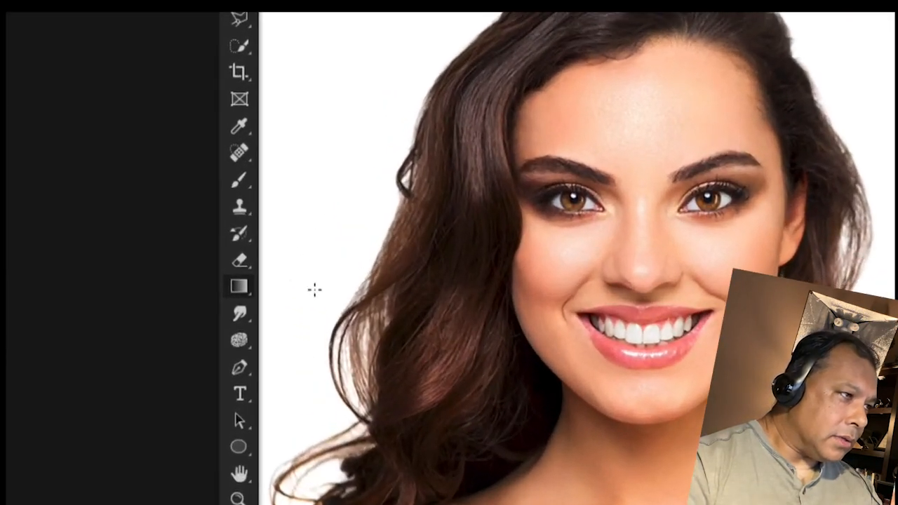
left_click_drag(238, 295, 295, 288)
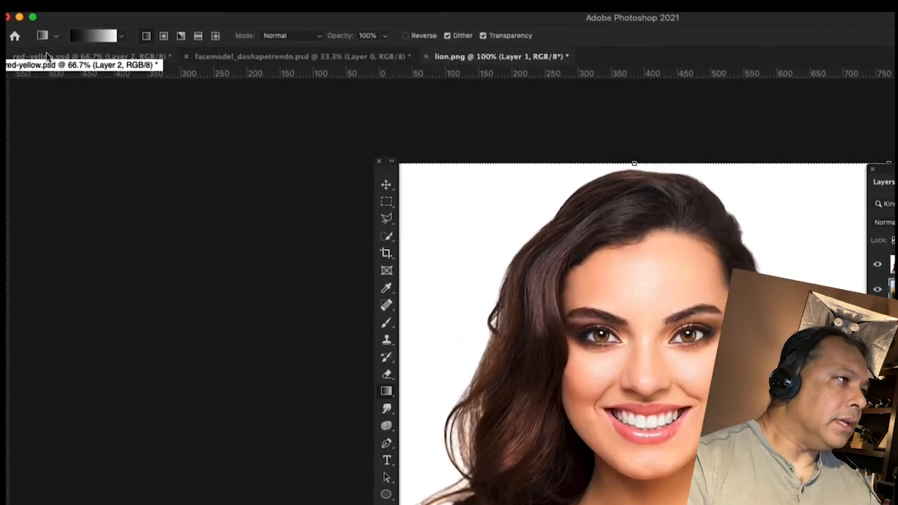
left_click(92, 39)
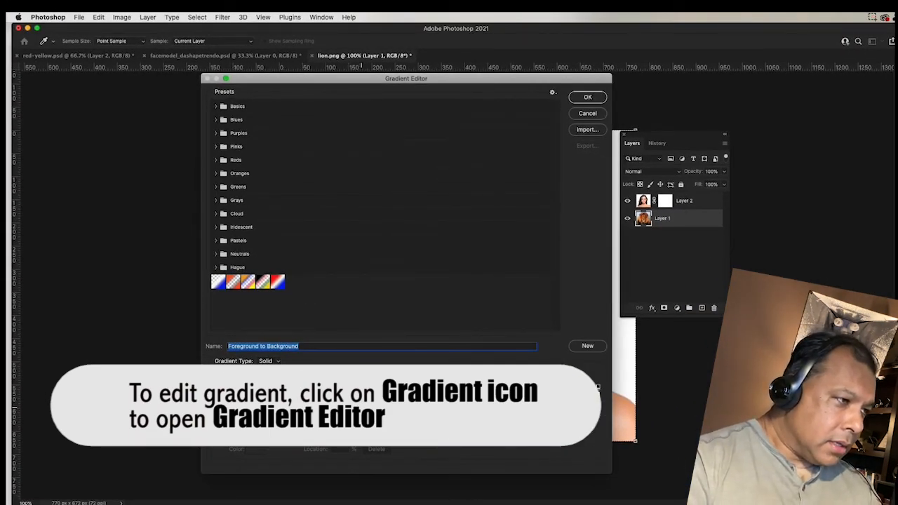
Shift the gradient midpoint toward white, move the black stop to 21% Location, and apply.
left_click(213, 408)
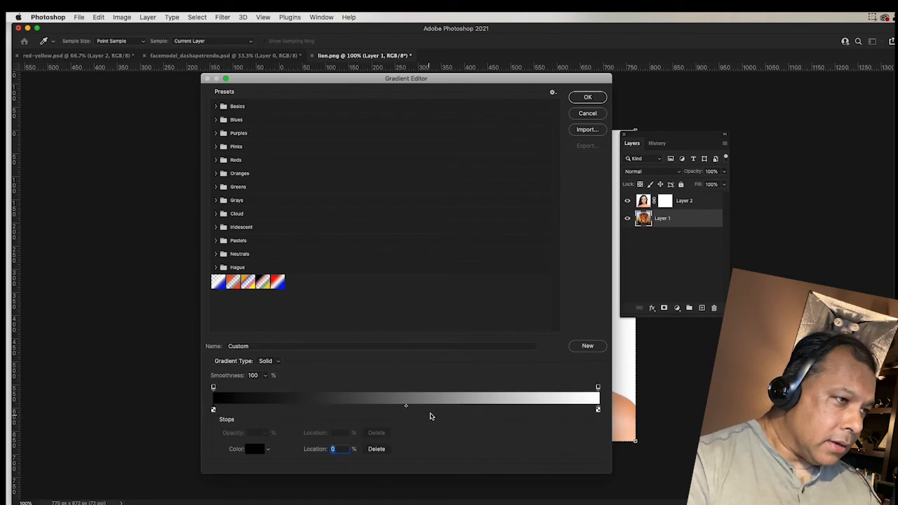
left_click_drag(408, 409, 490, 413)
left_click_drag(214, 410, 286, 416)
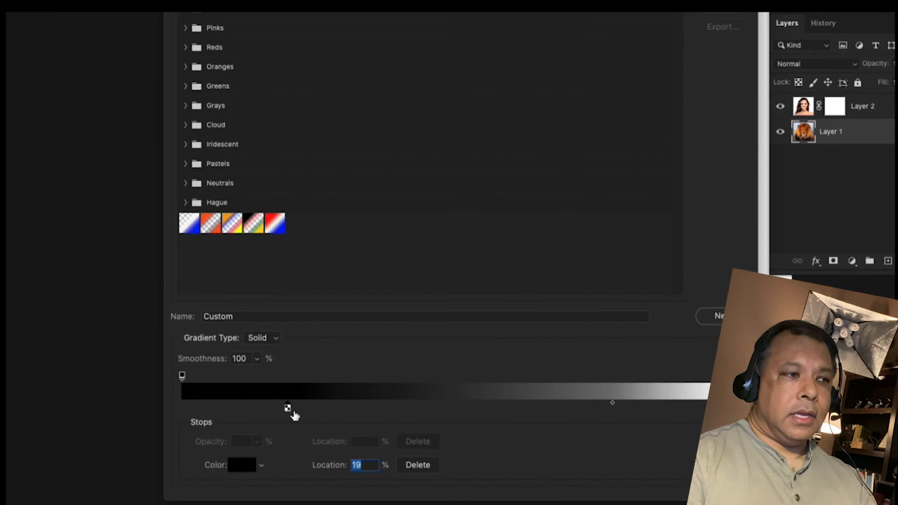
left_click_drag(288, 412, 303, 411)
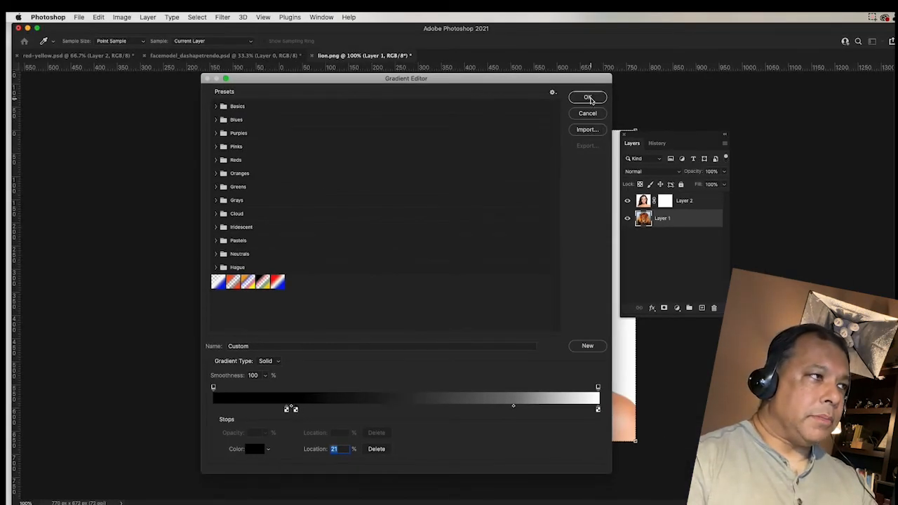
left_click(589, 97)
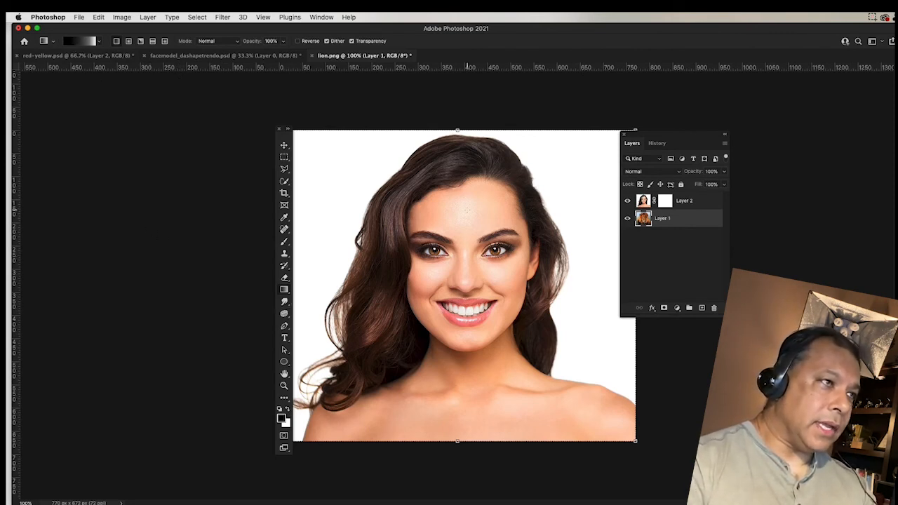
left_click_drag(464, 145, 472, 321)
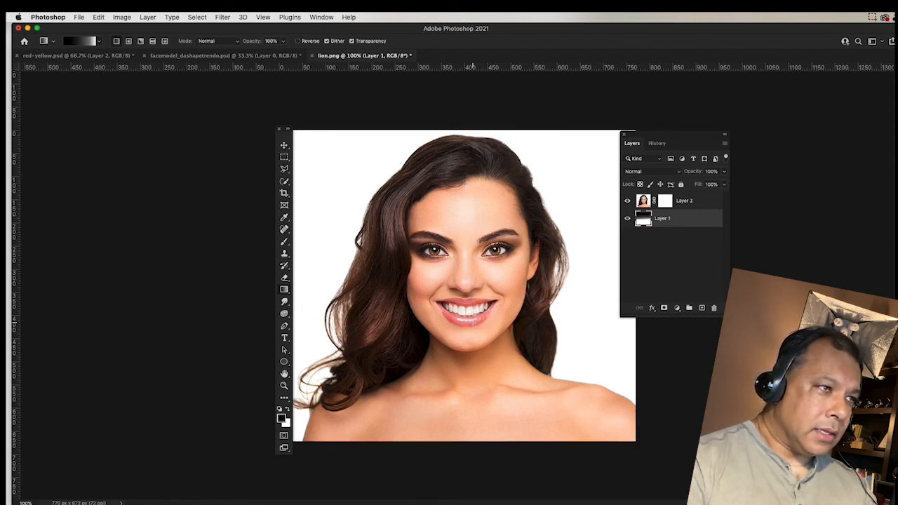
key("super+z")
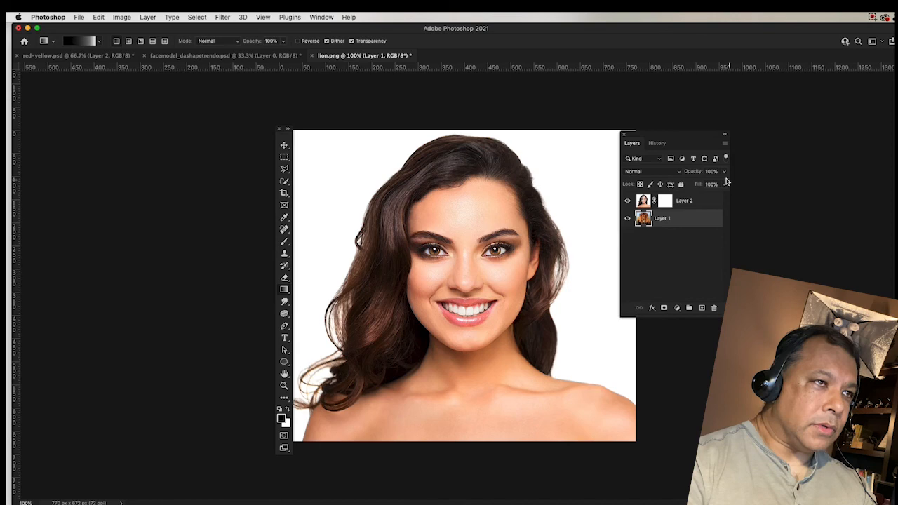
left_click(664, 202)
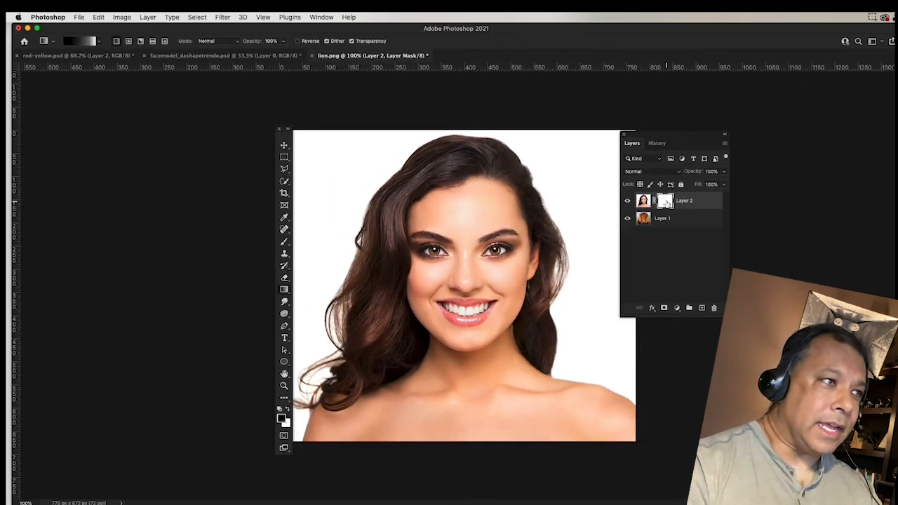
left_click_drag(454, 170, 466, 296)
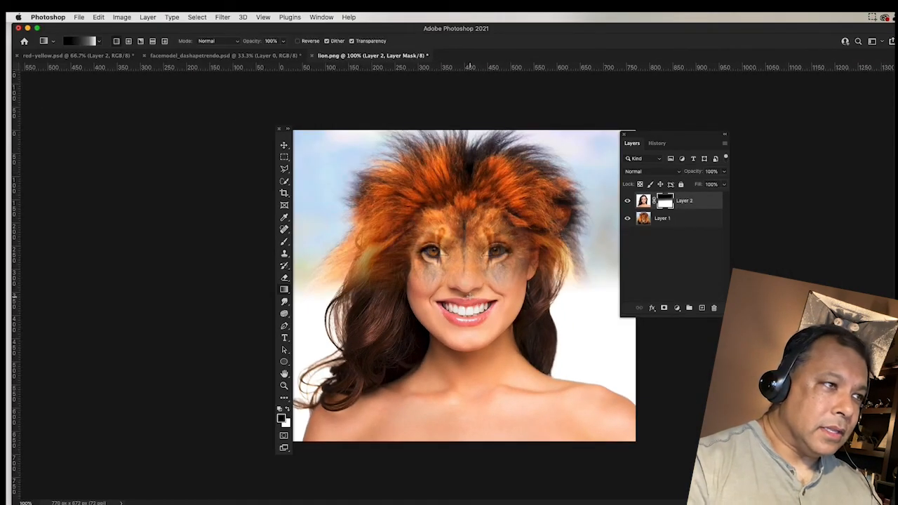
key("super+z")
left_click_drag(458, 172, 468, 326)
key("super+z")
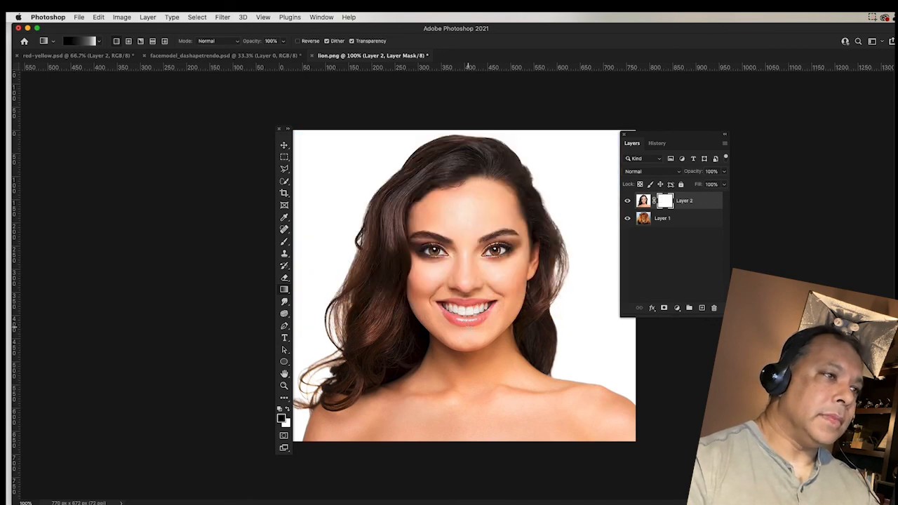
left_click_drag(456, 428, 464, 249)
key("super+z")
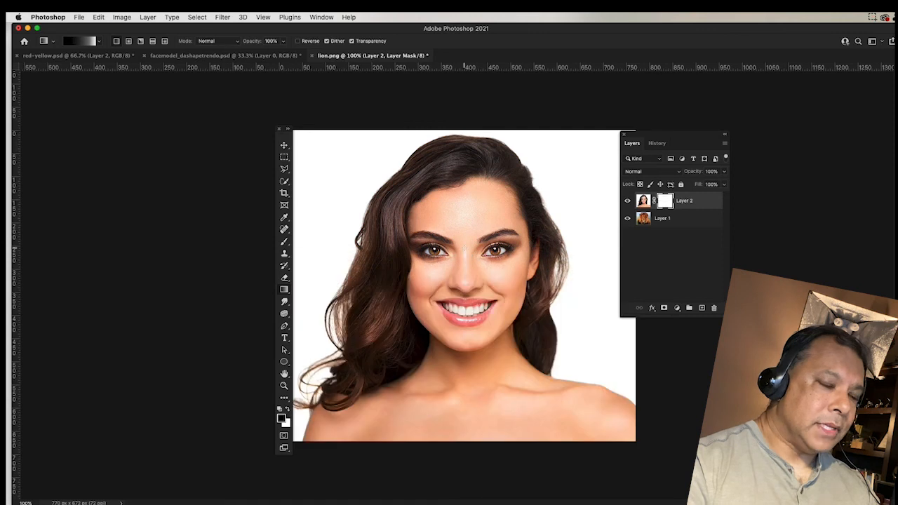